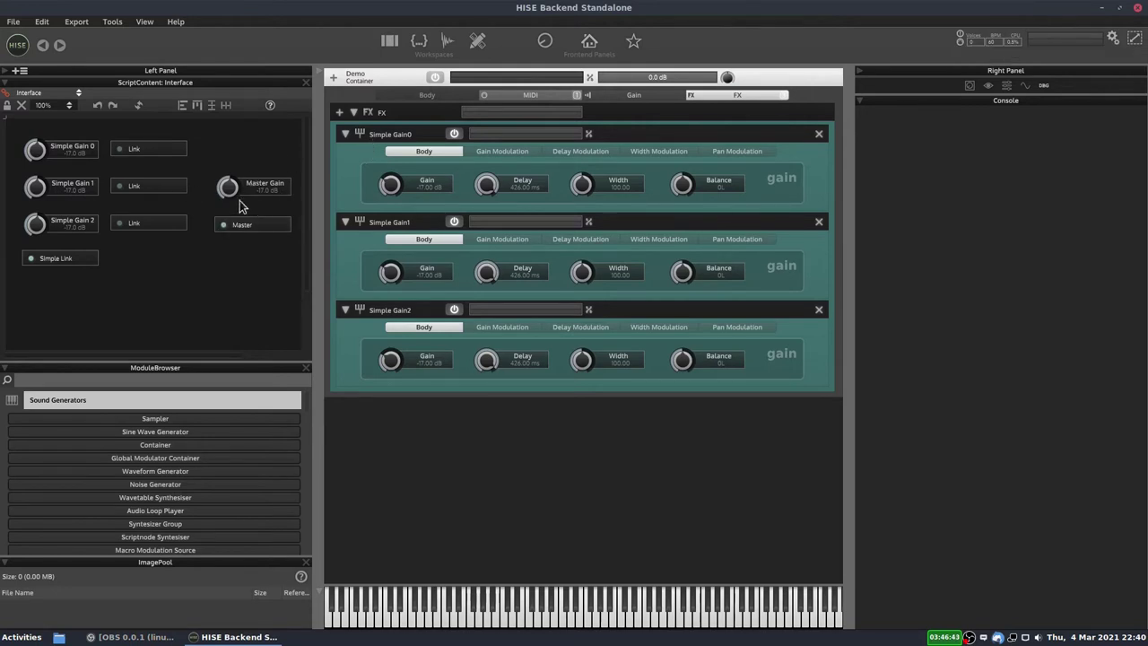
Set Master Gain to -6.0 dB and lower Simple Gain 0 so all three linked gains reach -3.70 dB.
{"action": "left_click_drag", "start_coordinate": [228, 188], "coordinate": [232, 136]}
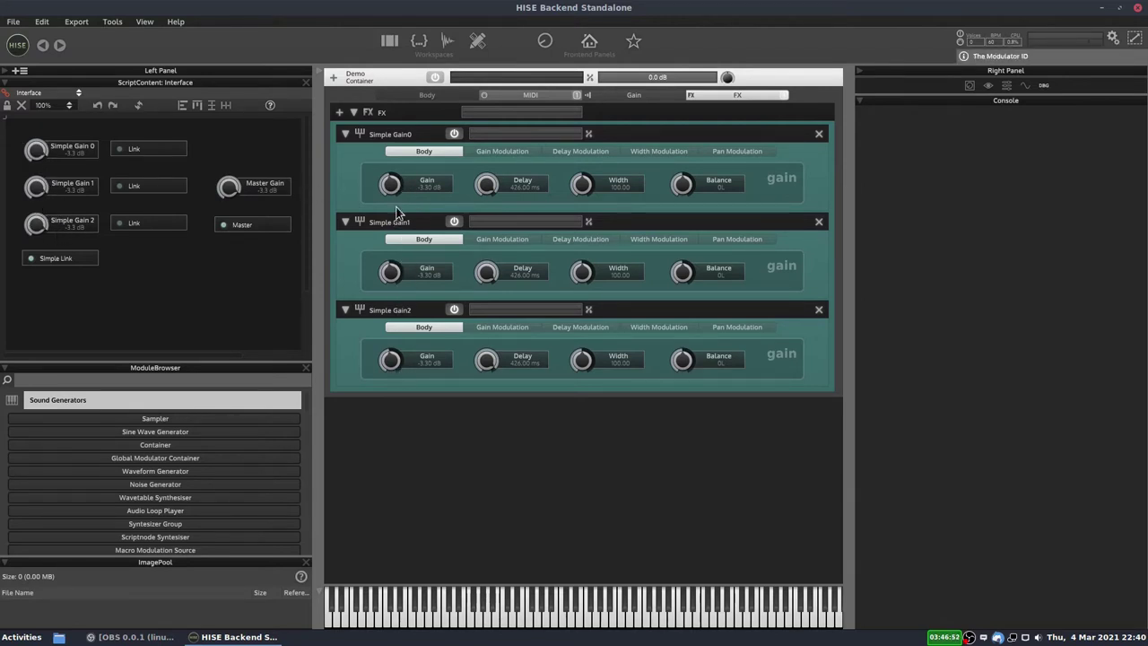
{"action": "left_click_drag", "start_coordinate": [224, 192], "coordinate": [232, 207]}
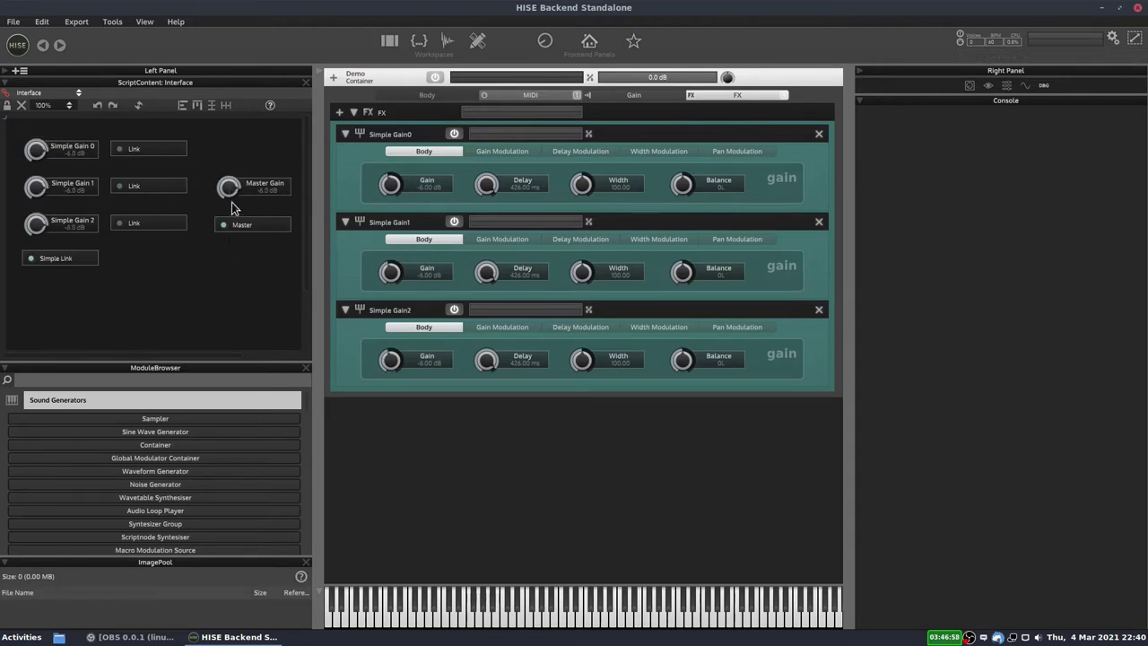
{"action": "mouse_move", "coordinate": [40, 153]}
{"action": "left_mouse_down"}
{"action": "mouse_move", "coordinate": [47, 186]}
{"action": "mouse_move", "coordinate": [47, 148]}
{"action": "left_mouse_up"}
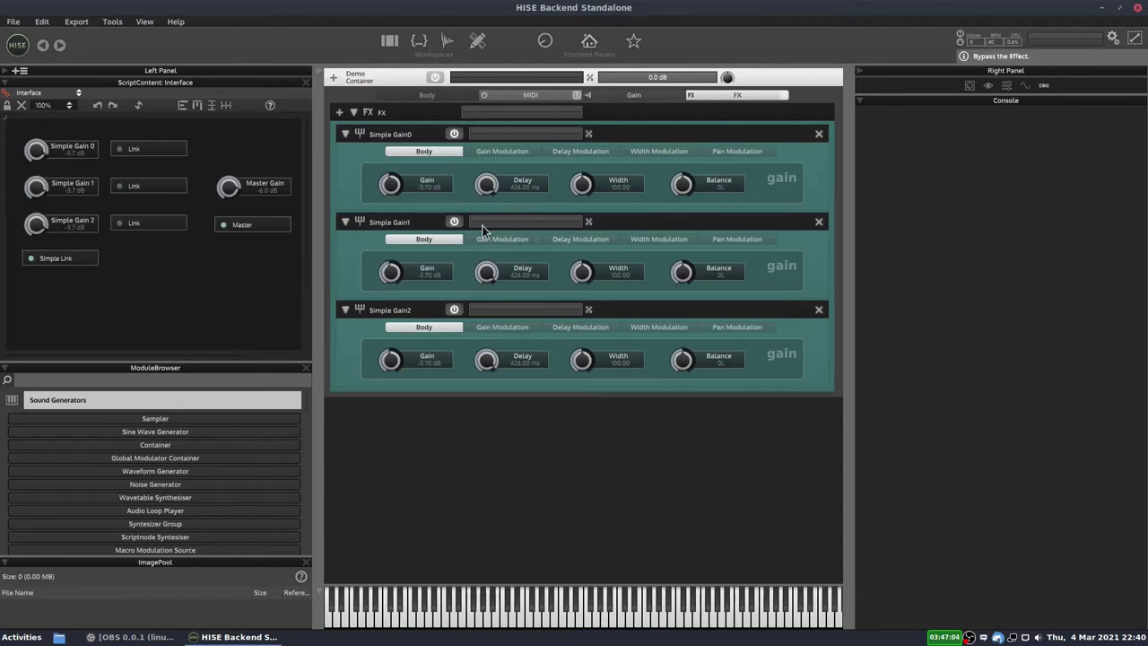
Turn off Simple Link and set Simple Gain 0, 1 and 2 independently.
{"action": "left_click", "coordinate": [53, 258]}
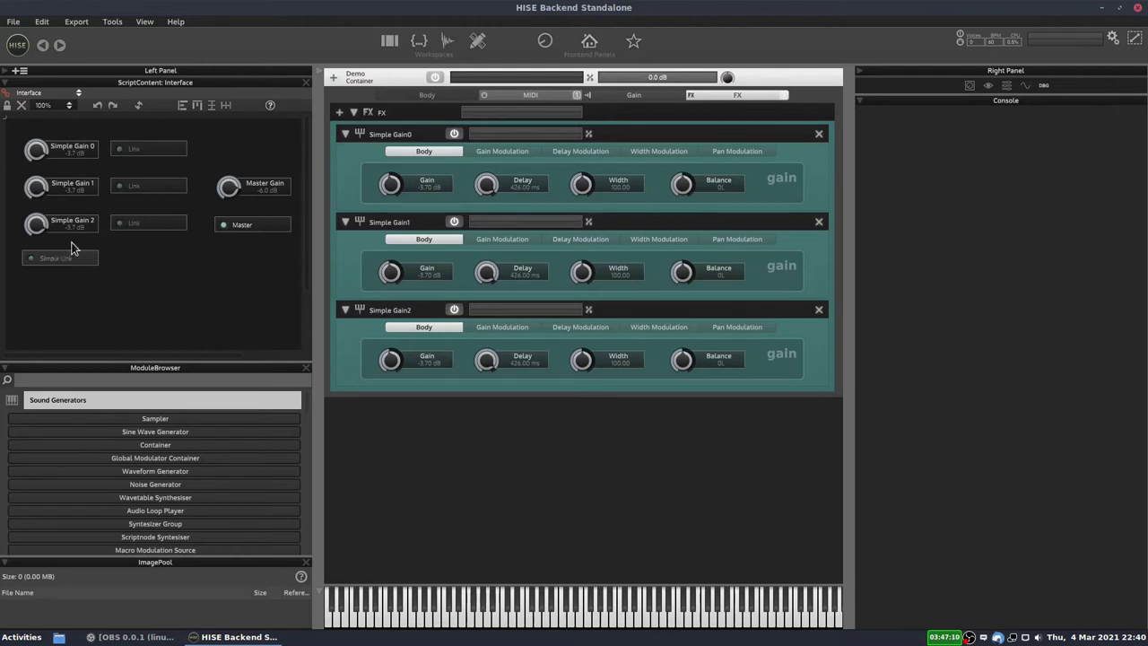
{"action": "left_click_drag", "start_coordinate": [42, 155], "coordinate": [34, 284]}
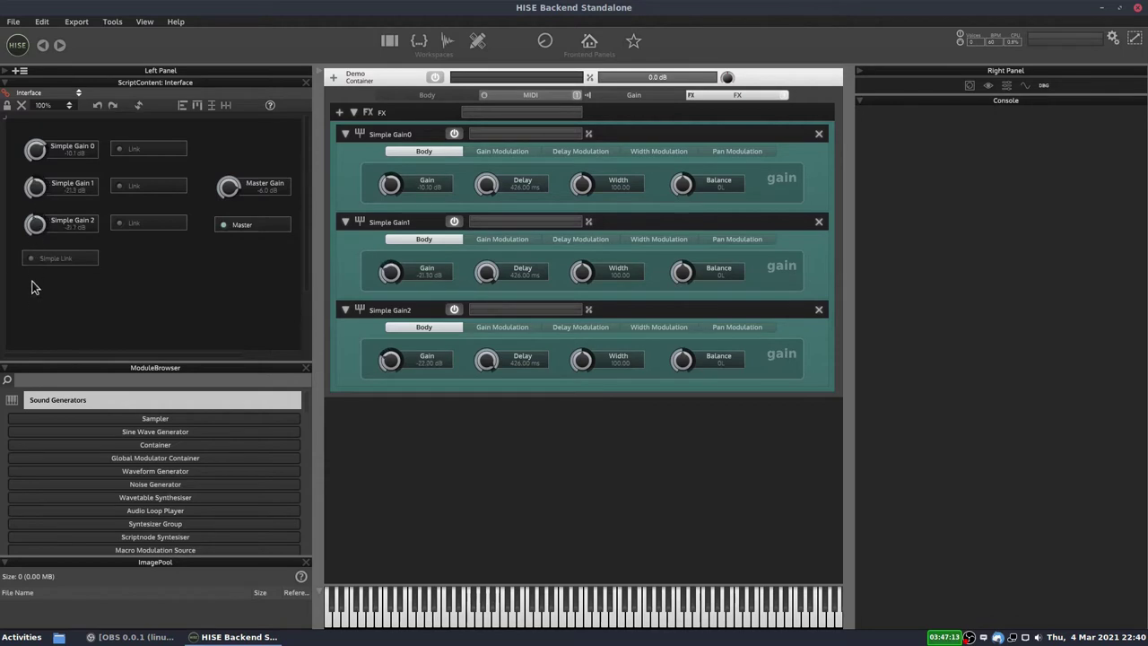
{"action": "left_click_drag", "start_coordinate": [253, 199], "coordinate": [220, 172]}
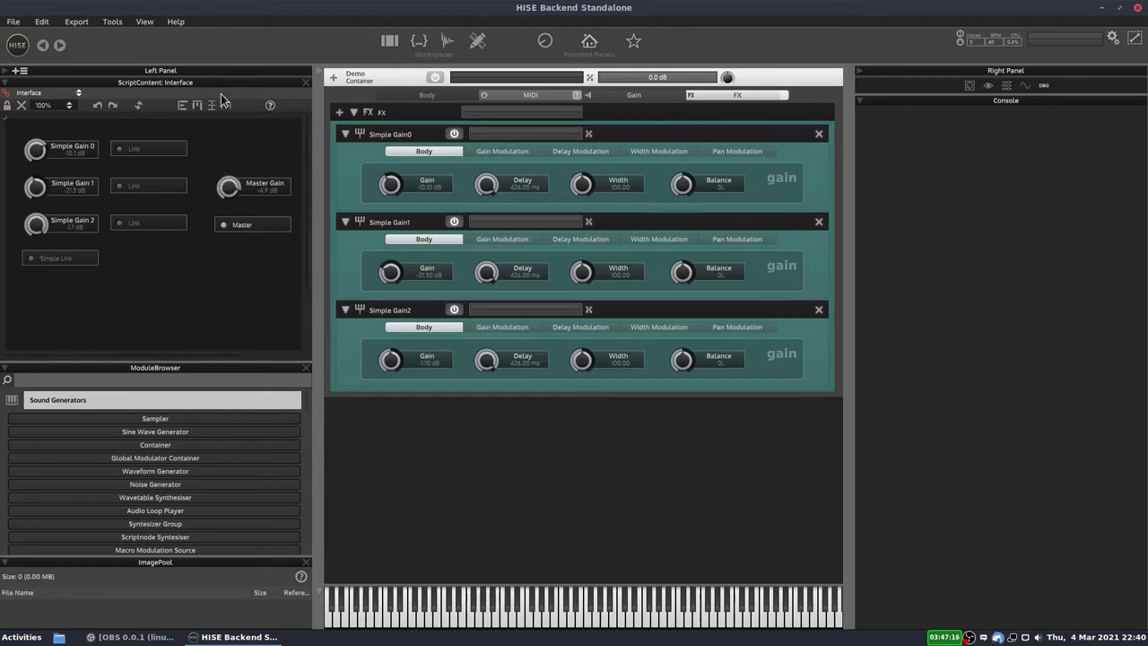
Link each gain to the master, then unlink and drop Simple Gain 0 and 1 to -14.3 dB.
{"action": "left_click", "coordinate": [161, 153]}
{"action": "left_click_drag", "start_coordinate": [225, 193], "coordinate": [196, 201]}
{"action": "left_click", "coordinate": [149, 193]}
{"action": "left_click", "coordinate": [171, 223]}
{"action": "left_click", "coordinate": [244, 229]}
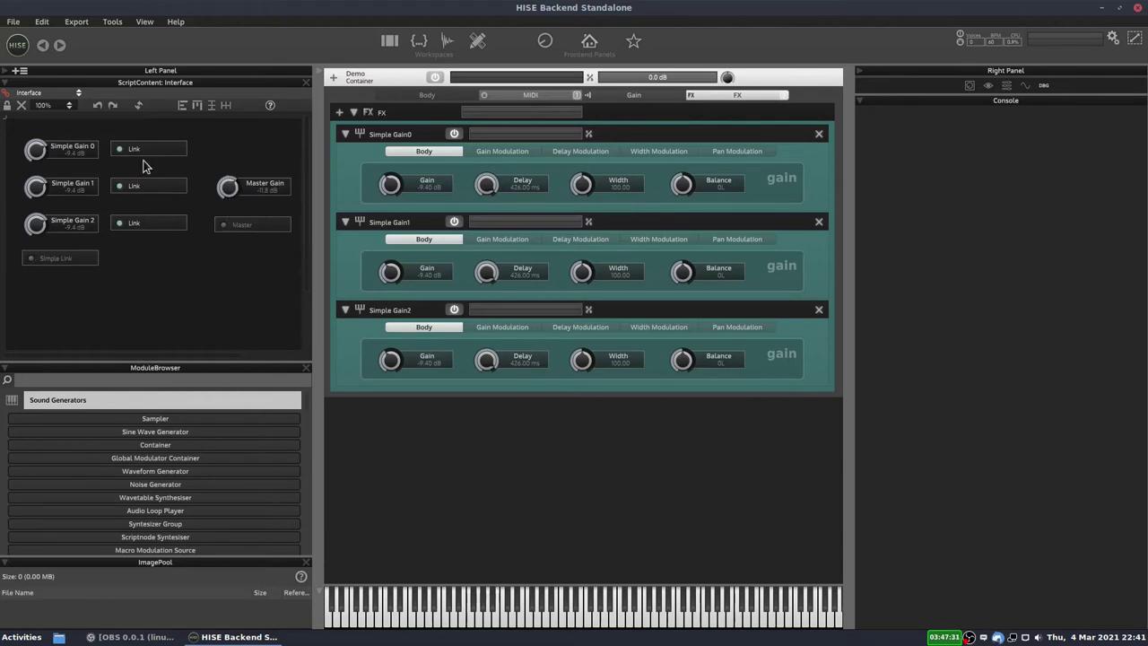
{"action": "left_click_drag", "start_coordinate": [38, 150], "coordinate": [40, 246]}
Re-enable Simple Link and lower all three linked gains to -7.2 dB, then -10.8 dB.
{"action": "left_click", "coordinate": [67, 260]}
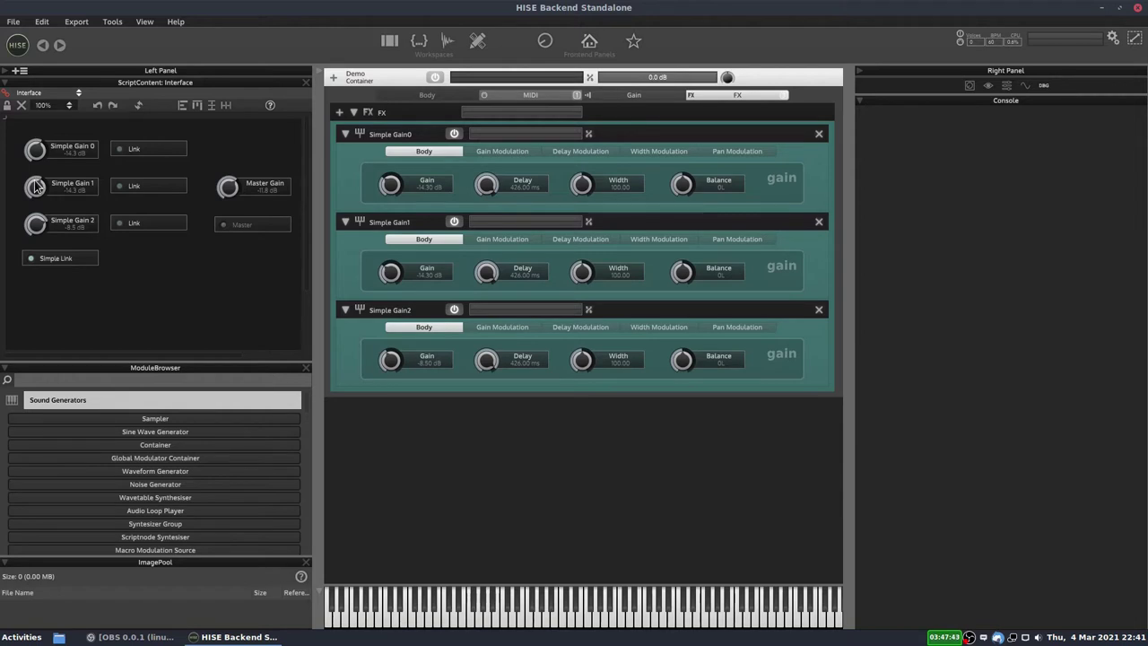
{"action": "left_click_drag", "start_coordinate": [35, 186], "coordinate": [45, 167]}
{"action": "left_click_drag", "start_coordinate": [34, 136], "coordinate": [36, 180]}
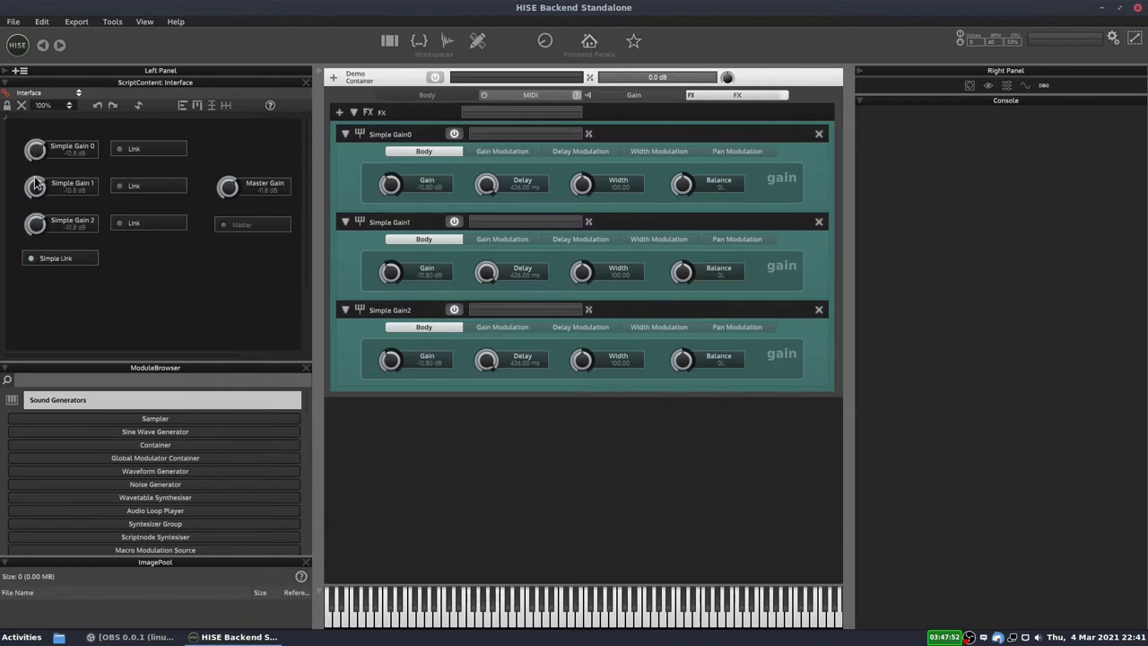
Toggle Simple Link back on, lower the gains to -13.3 dB, and relink them to the master.
{"action": "left_click", "coordinate": [44, 259]}
{"action": "left_click", "coordinate": [56, 258]}
{"action": "left_click", "coordinate": [55, 258]}
{"action": "left_click", "coordinate": [56, 260]}
{"action": "left_click_drag", "start_coordinate": [36, 150], "coordinate": [36, 184]}
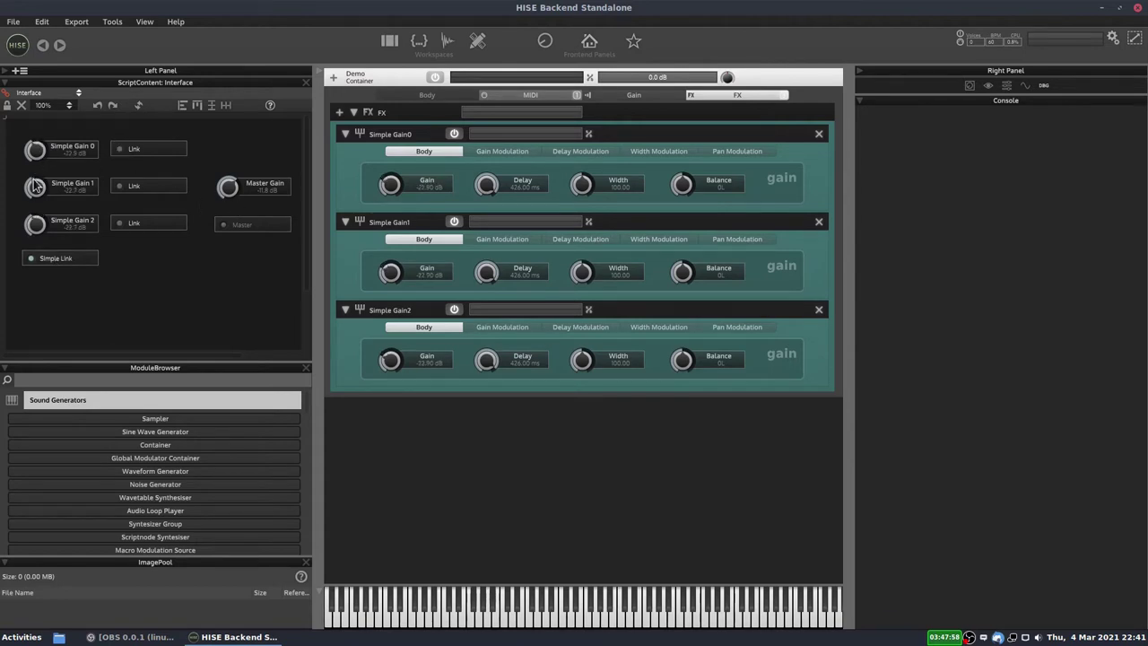
{"action": "left_click", "coordinate": [232, 229]}
{"action": "left_click_drag", "start_coordinate": [231, 185], "coordinate": [236, 174]}
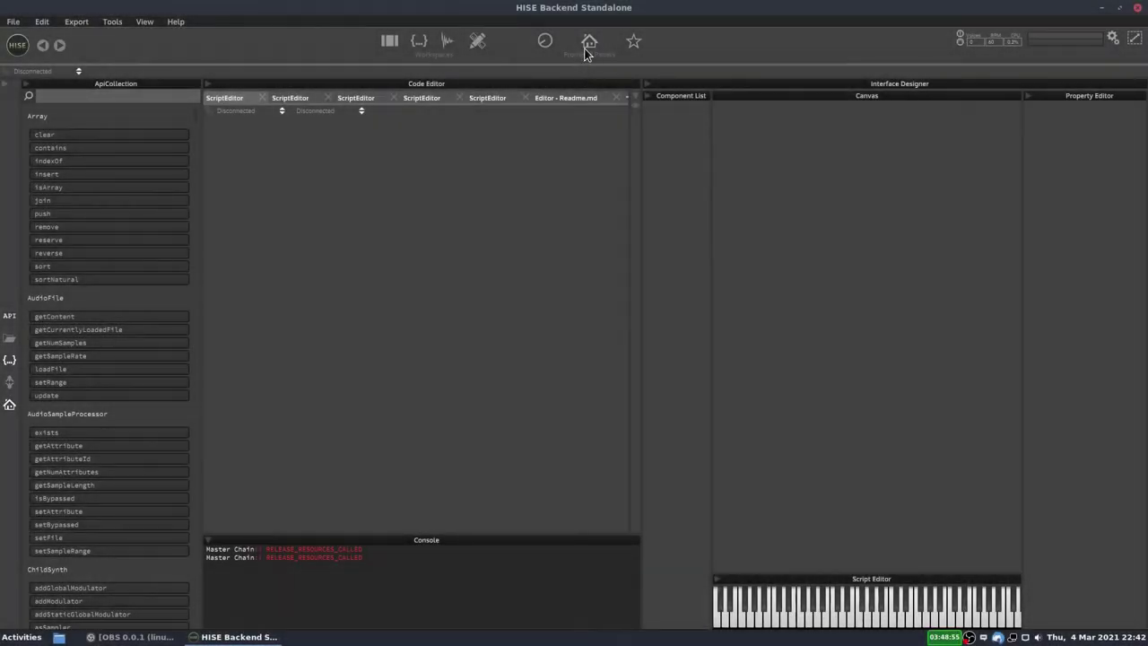
Create a 600 × 500 front interface from Frontend Panels.
{"action": "left_click", "coordinate": [589, 43]}
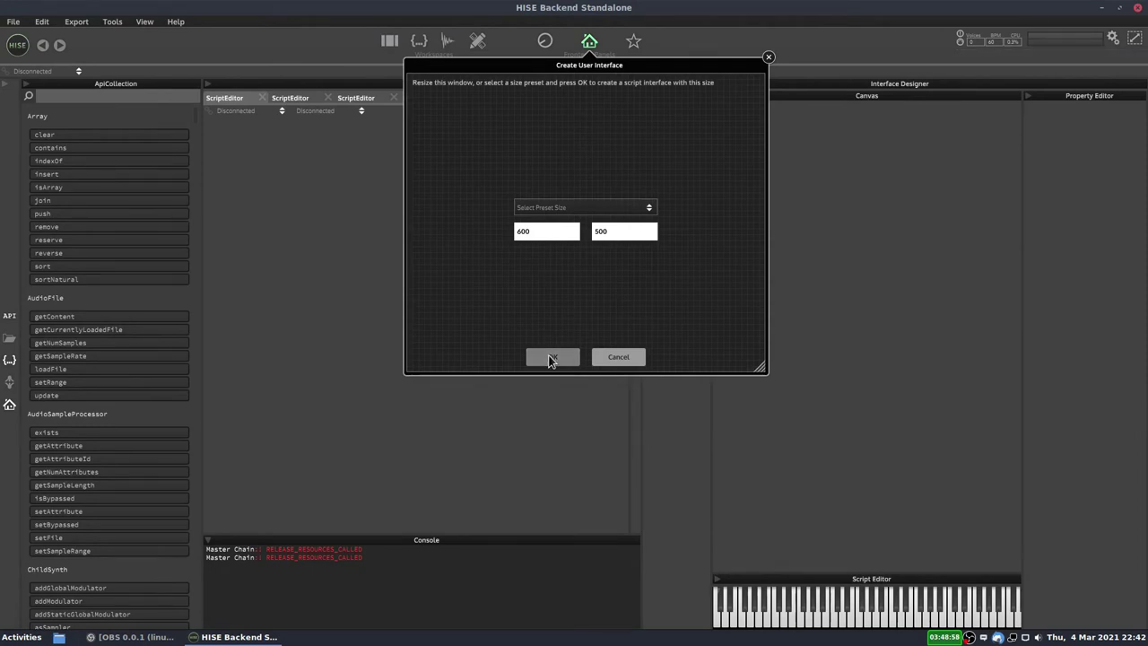
{"action": "left_click", "coordinate": [551, 357]}
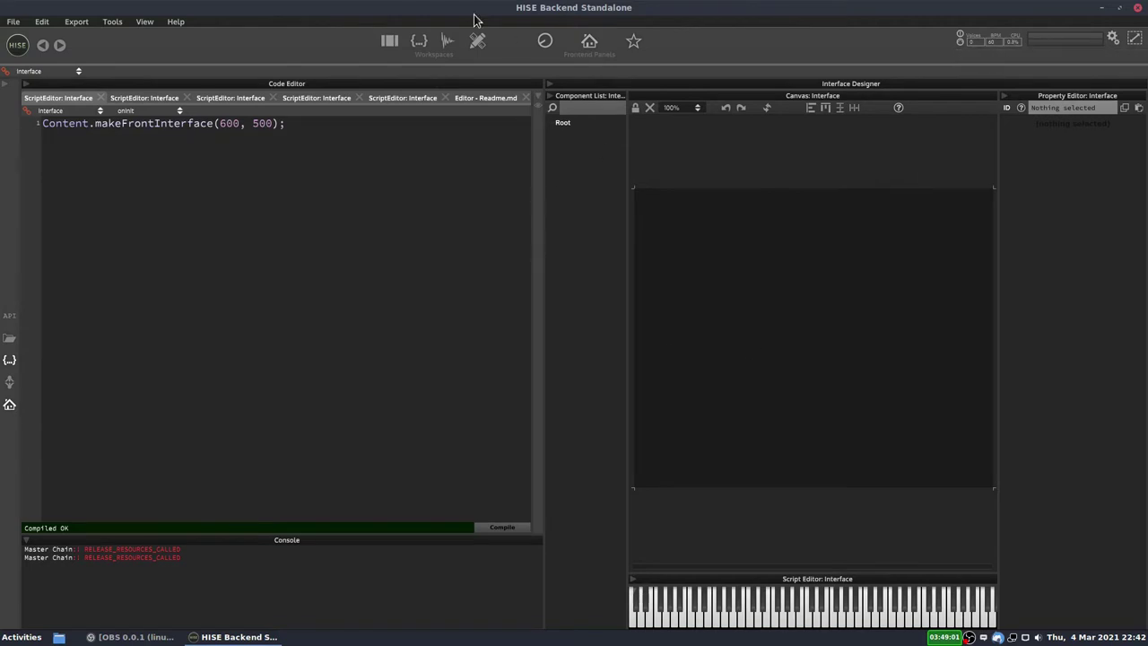
{"action": "left_click", "coordinate": [389, 43]}
Add a Simple Gain effect to the master FX chain and rename it Simple Gain0.
{"action": "left_click", "coordinate": [659, 94]}
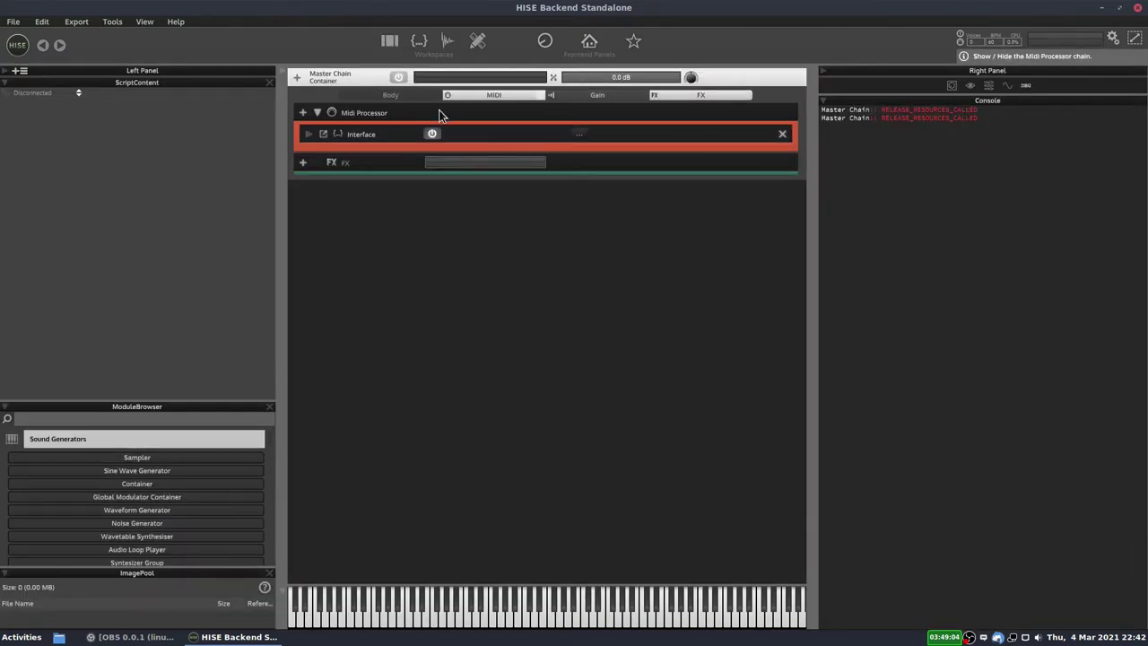
{"action": "left_click", "coordinate": [302, 162]}
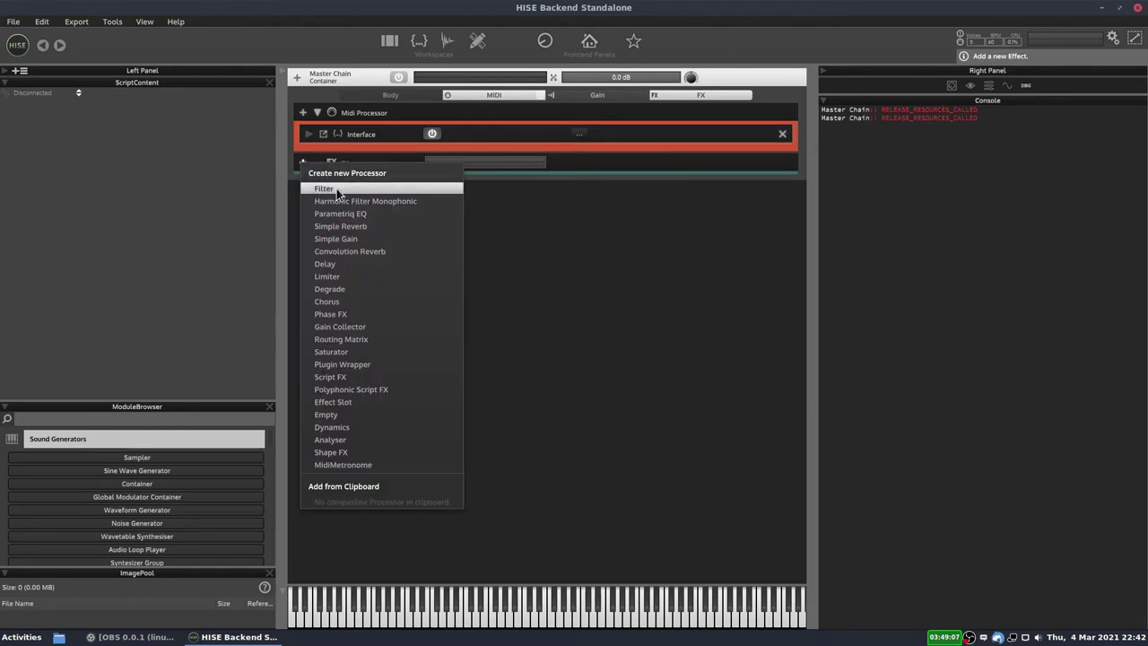
{"action": "left_click", "coordinate": [351, 238]}
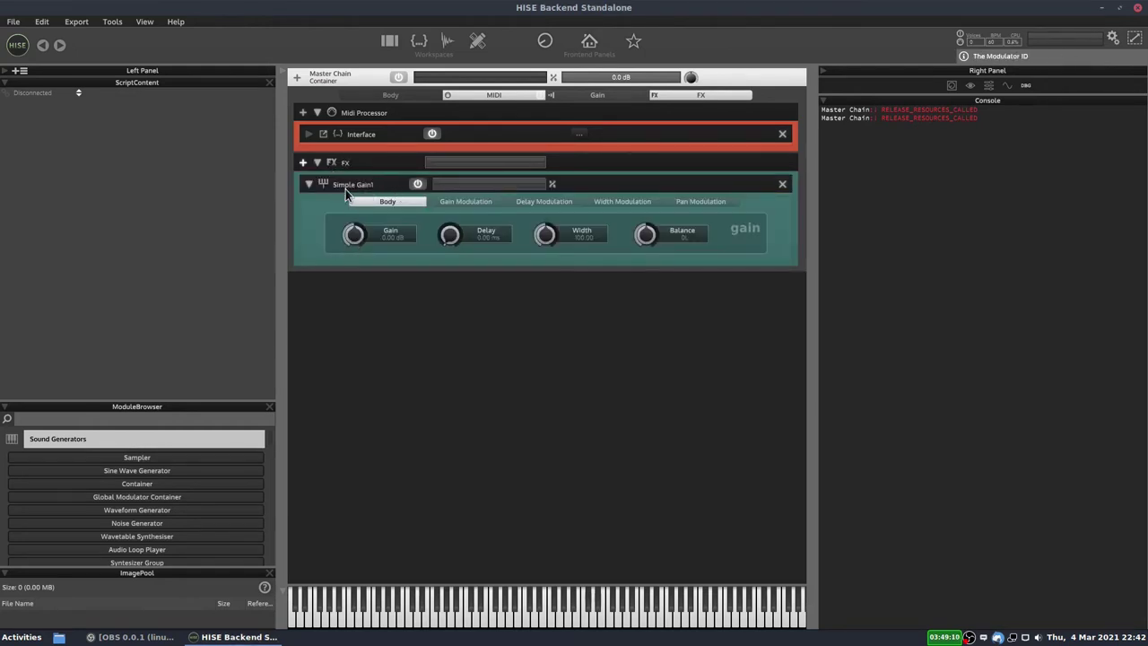
{"action": "double_click", "coordinate": [363, 187]}
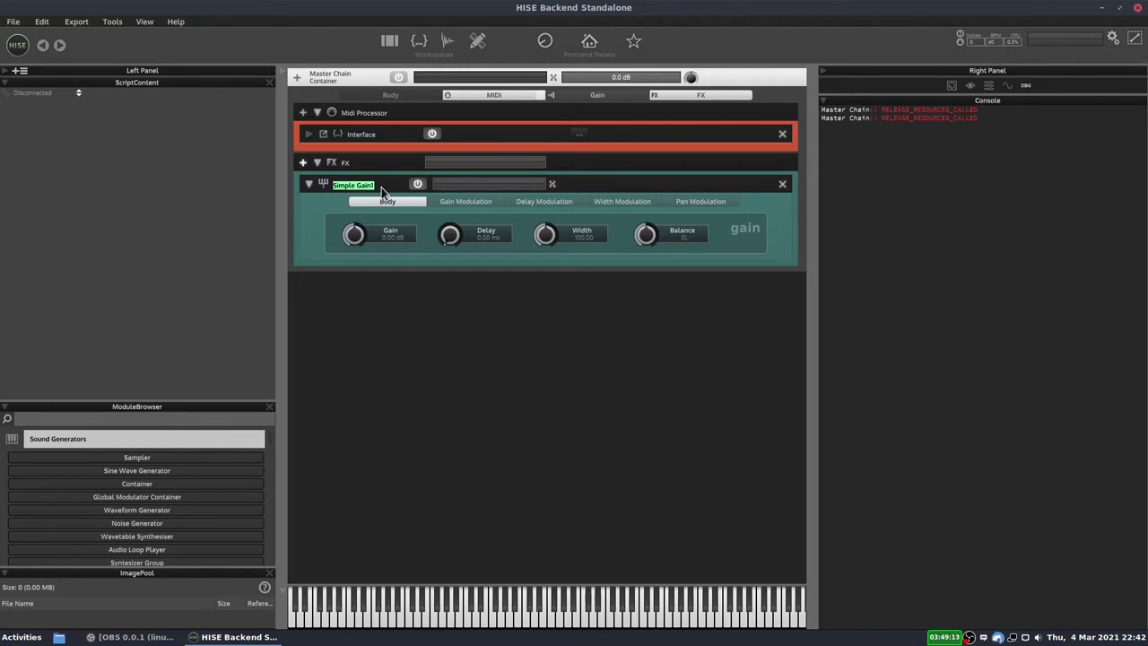
{"action": "left_click", "coordinate": [401, 192]}
{"action": "key", "text": "Return"}
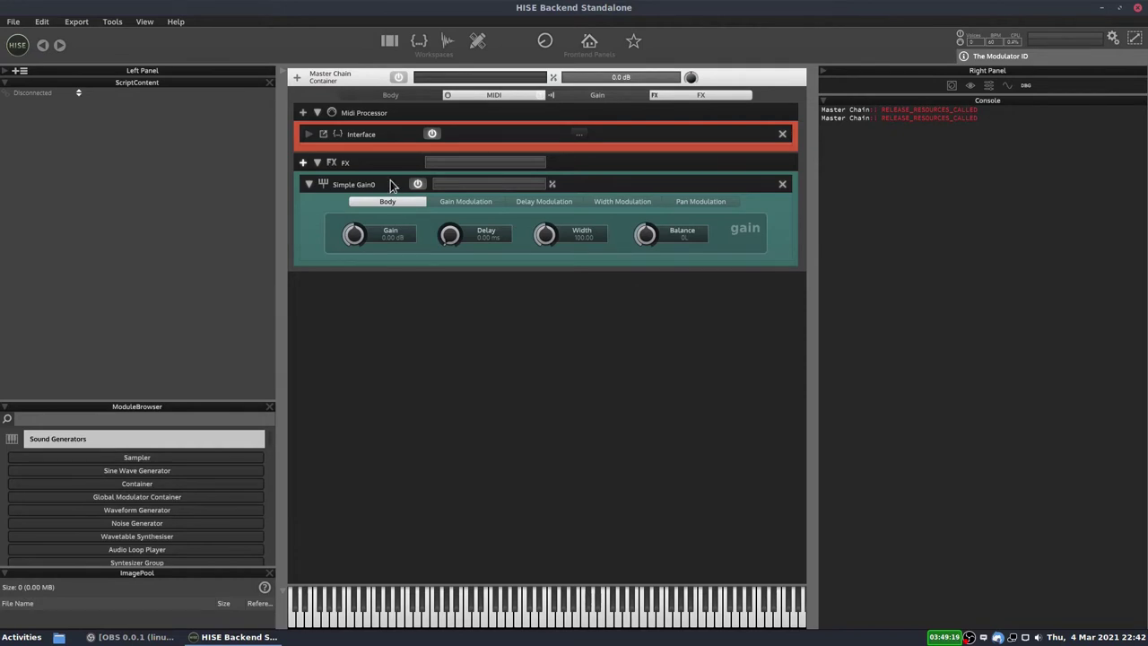
In edit mode, add a Knob1 slider and move it near the canvas top-left.
{"action": "left_click", "coordinate": [418, 40]}
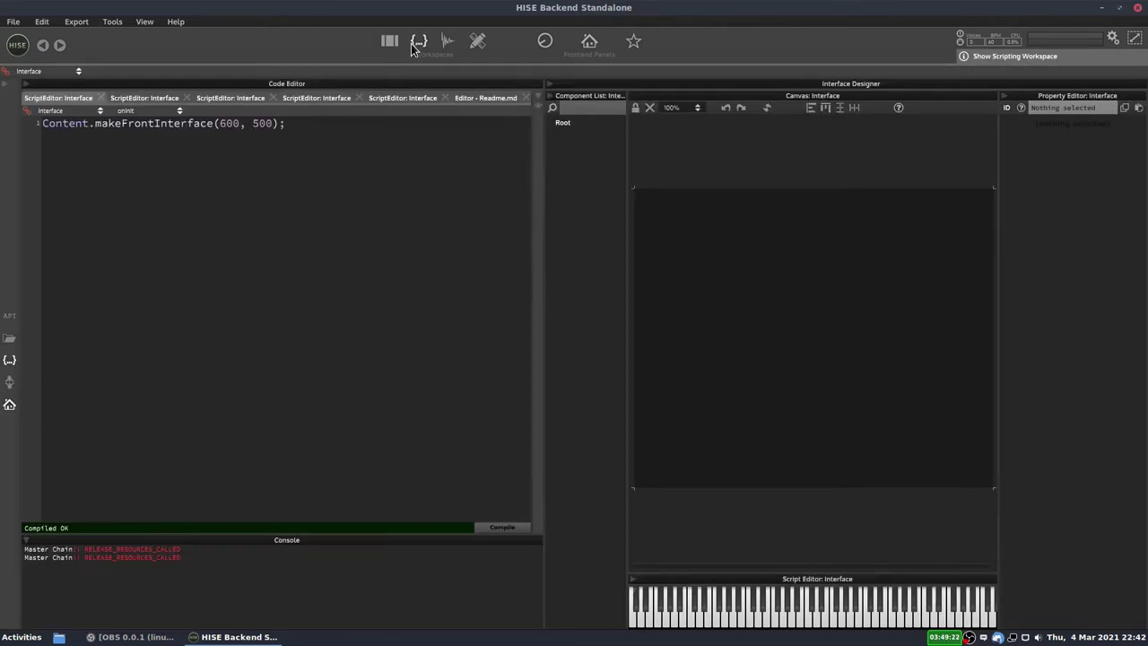
{"action": "left_click", "coordinate": [635, 108]}
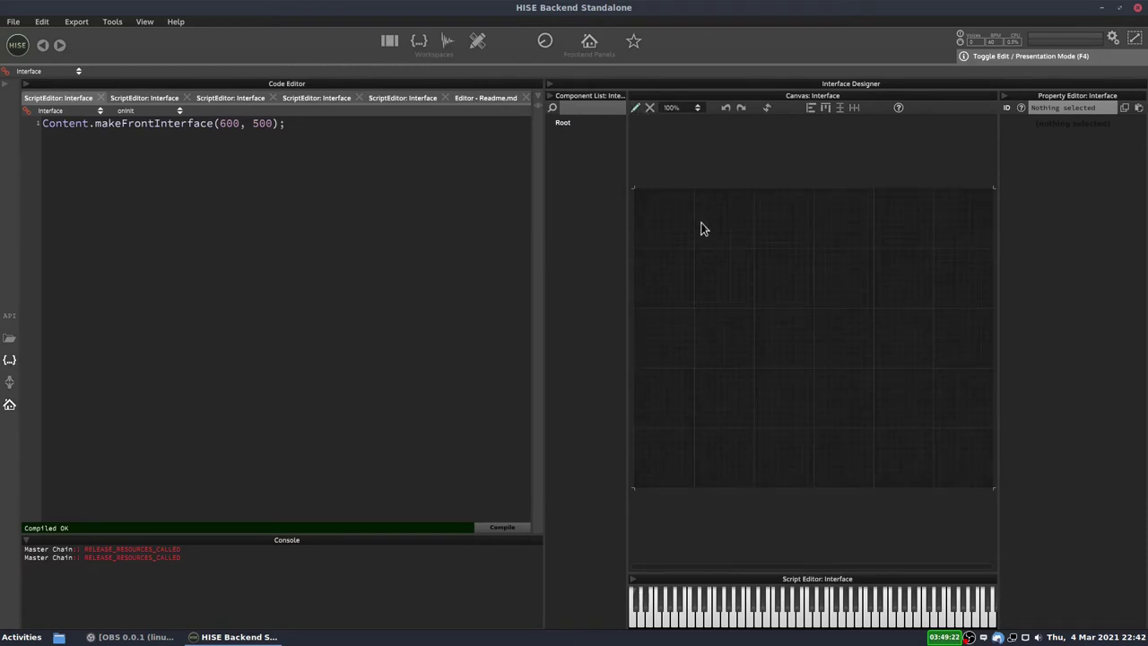
{"action": "right_click", "coordinate": [703, 230]}
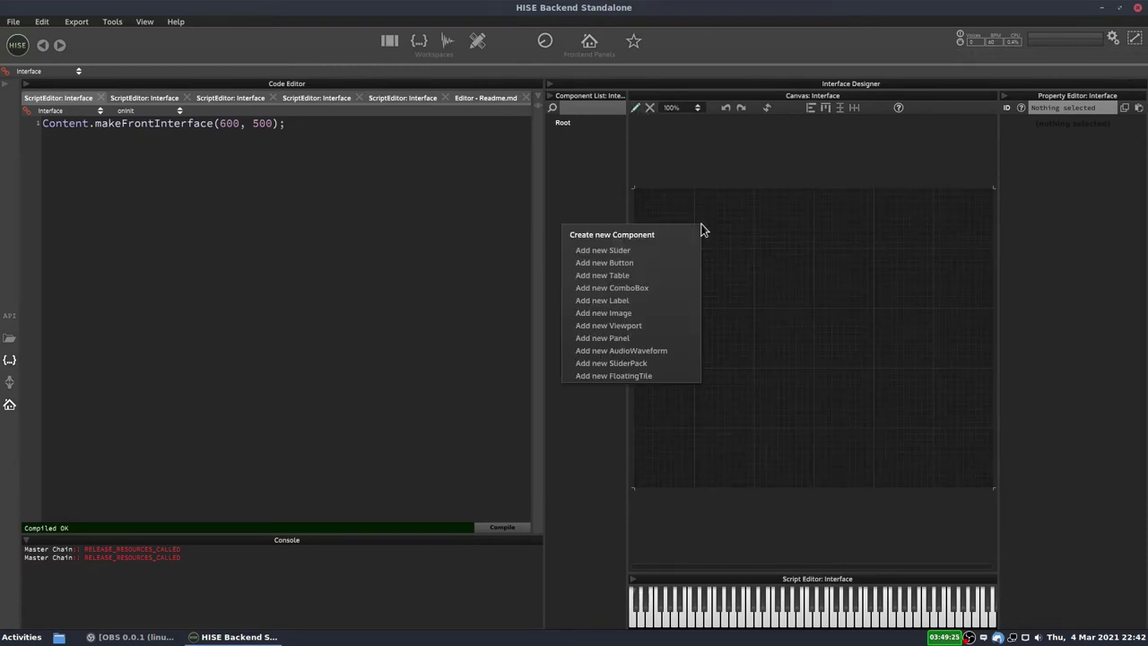
{"action": "left_click", "coordinate": [625, 250]}
{"action": "left_click_drag", "start_coordinate": [743, 239], "coordinate": [687, 238]}
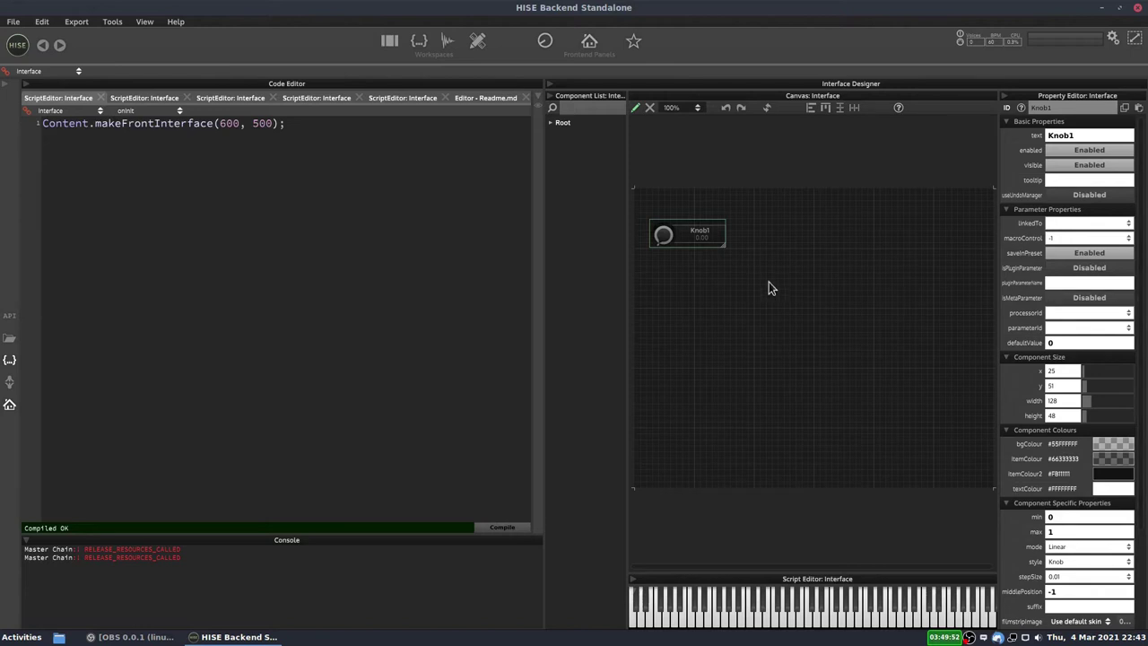
{"action": "scroll", "coordinate": [1142, 345], "scroll_direction": "down", "scroll_amount": 4}
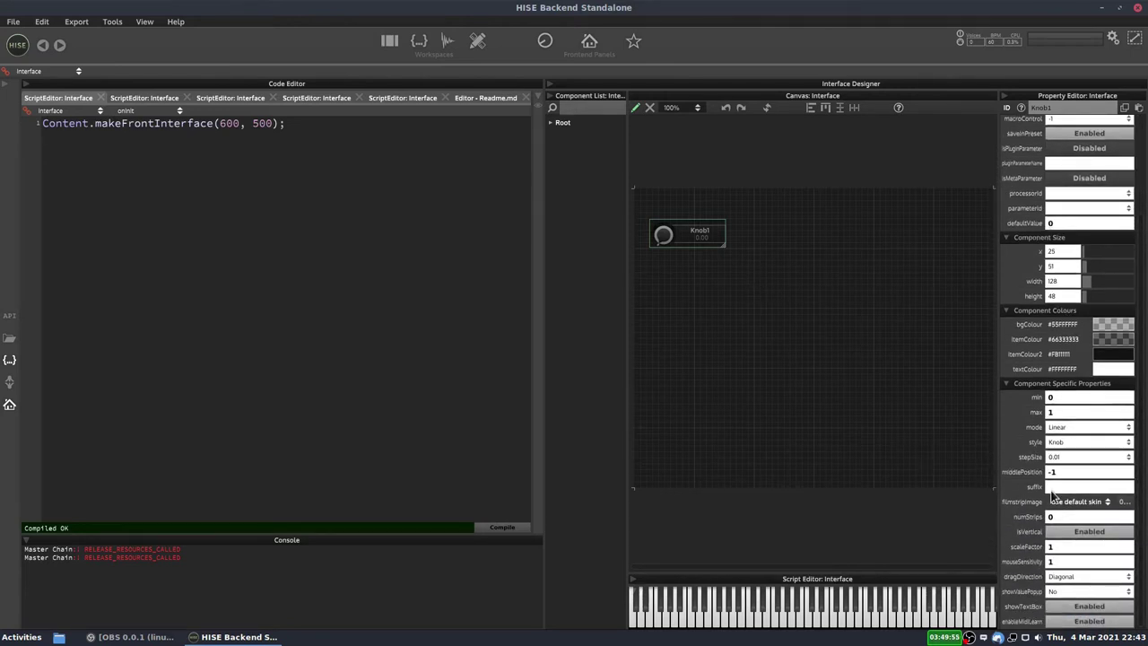
Try Knob1 as horizontal, vertical and range slider, resize it, then set it back to Knob style.
{"action": "left_click", "coordinate": [1064, 443]}
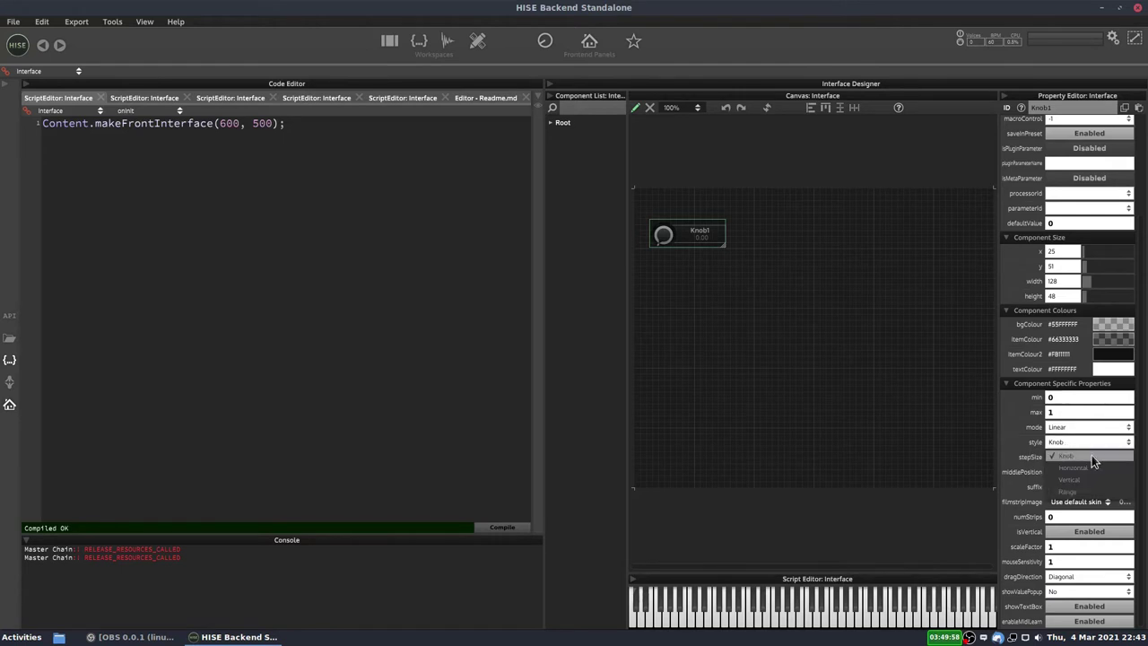
{"action": "left_click", "coordinate": [1103, 467]}
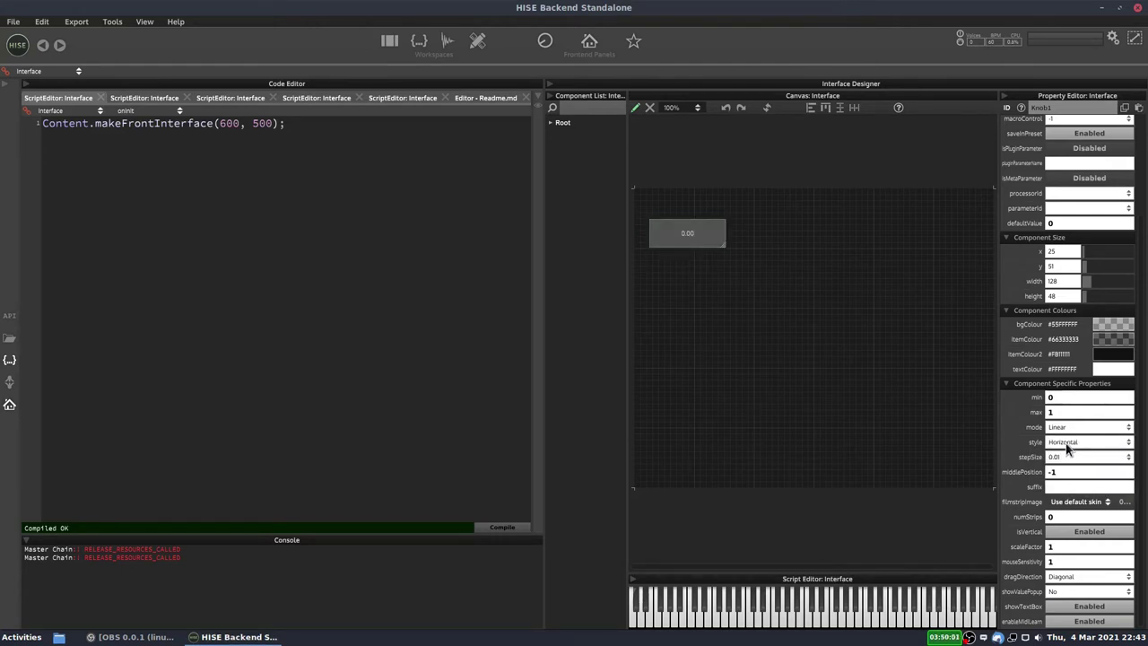
{"action": "left_click", "coordinate": [1067, 449]}
{"action": "left_click", "coordinate": [1087, 482]}
{"action": "left_click_drag", "start_coordinate": [723, 242], "coordinate": [749, 259]}
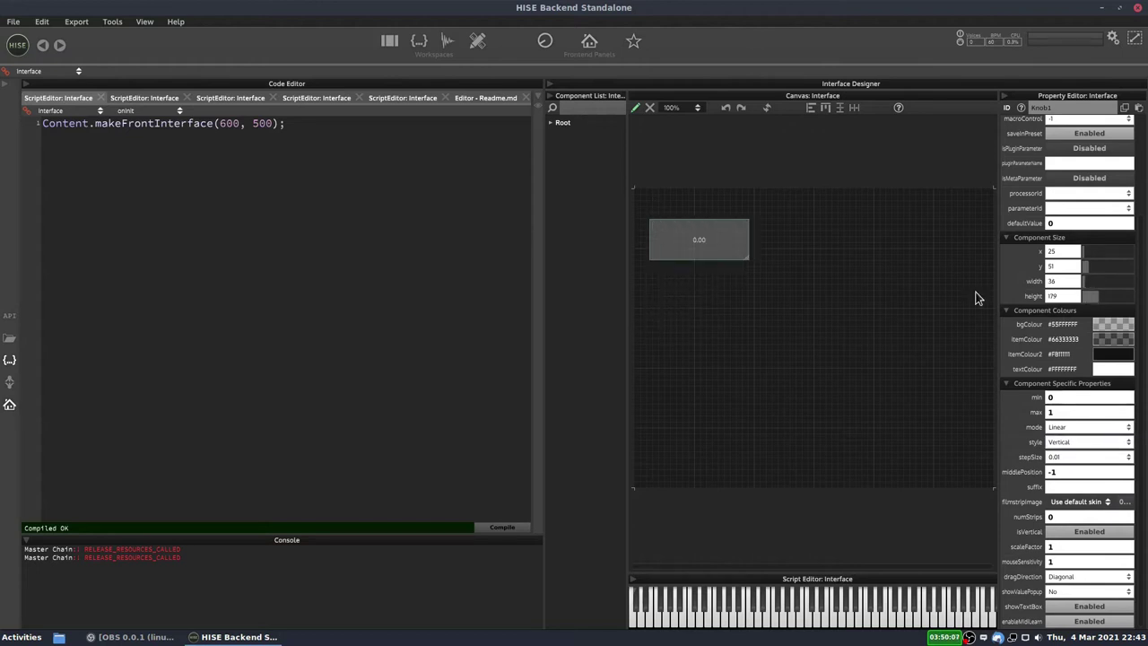
{"action": "left_click", "coordinate": [1067, 445]}
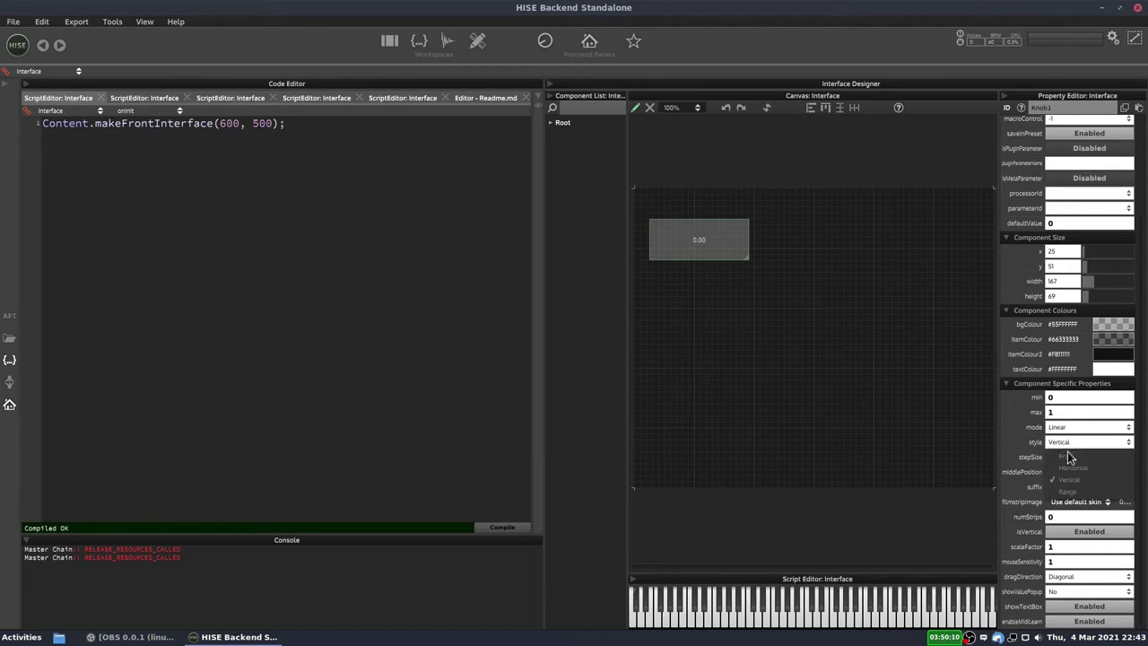
{"action": "left_click", "coordinate": [1073, 485]}
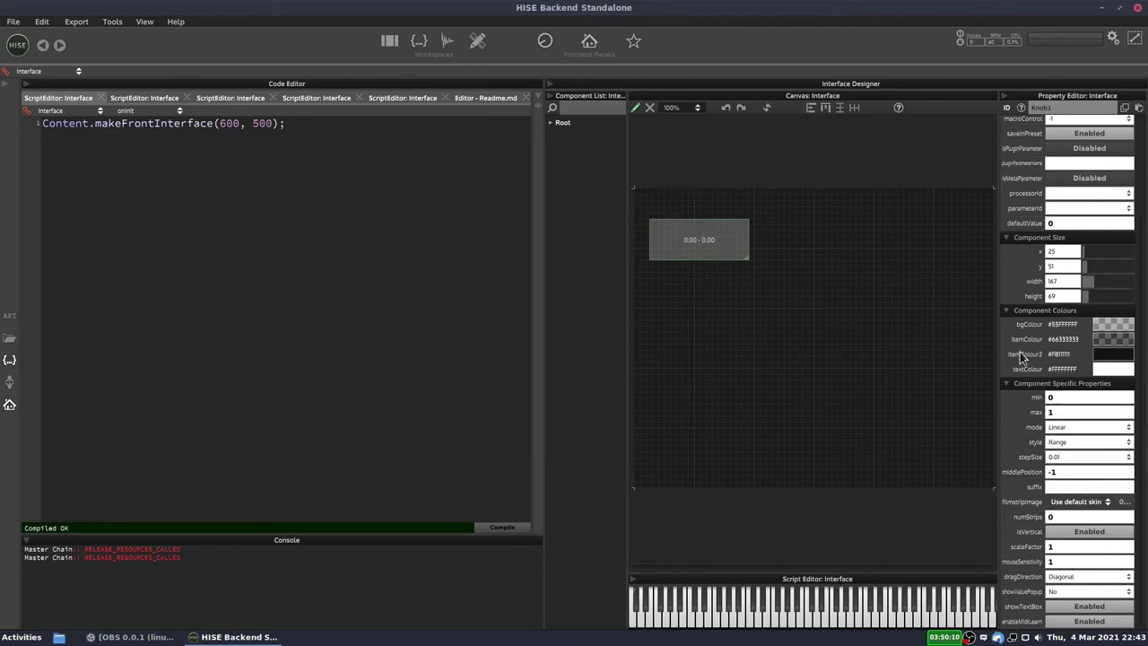
{"action": "left_click", "coordinate": [1070, 445]}
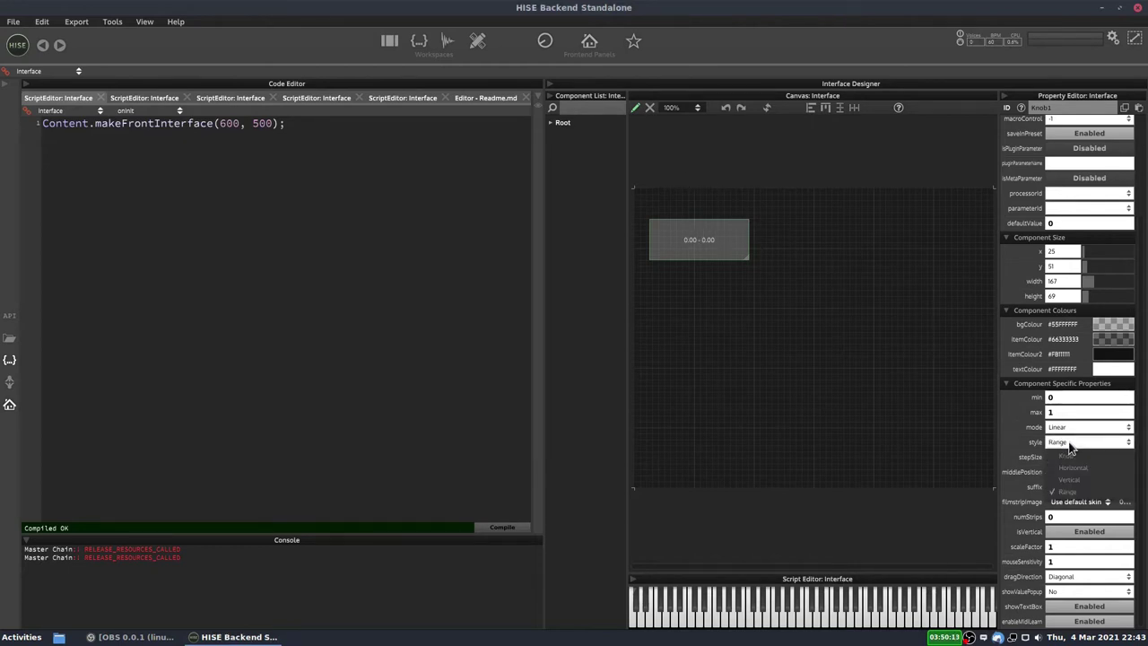
{"action": "left_click", "coordinate": [1076, 458]}
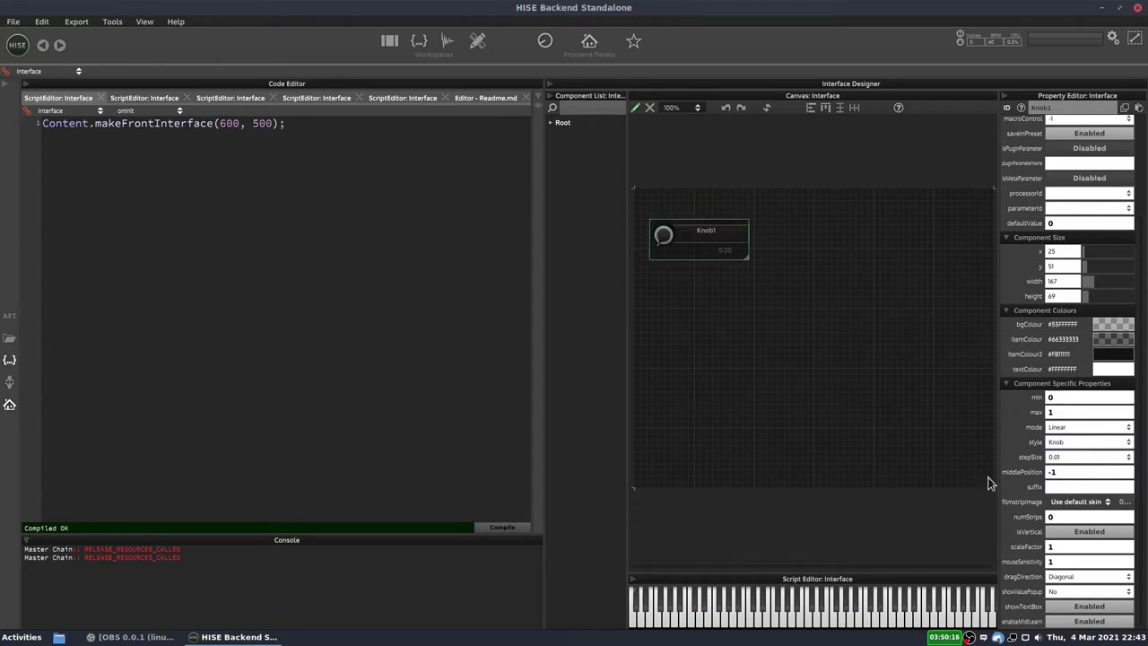
Delete Knob1, add a fresh slider, and expand Root in the Component List.
{"action": "left_click", "coordinate": [801, 246]}
{"action": "left_click", "coordinate": [691, 247]}
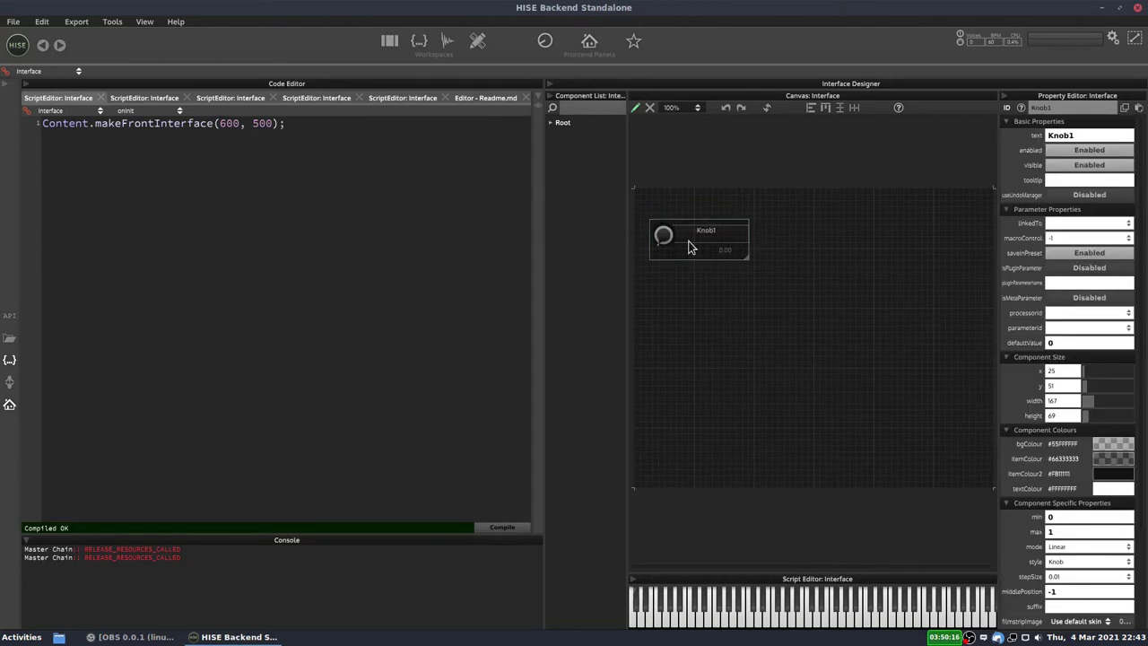
{"action": "key", "text": "Delete"}
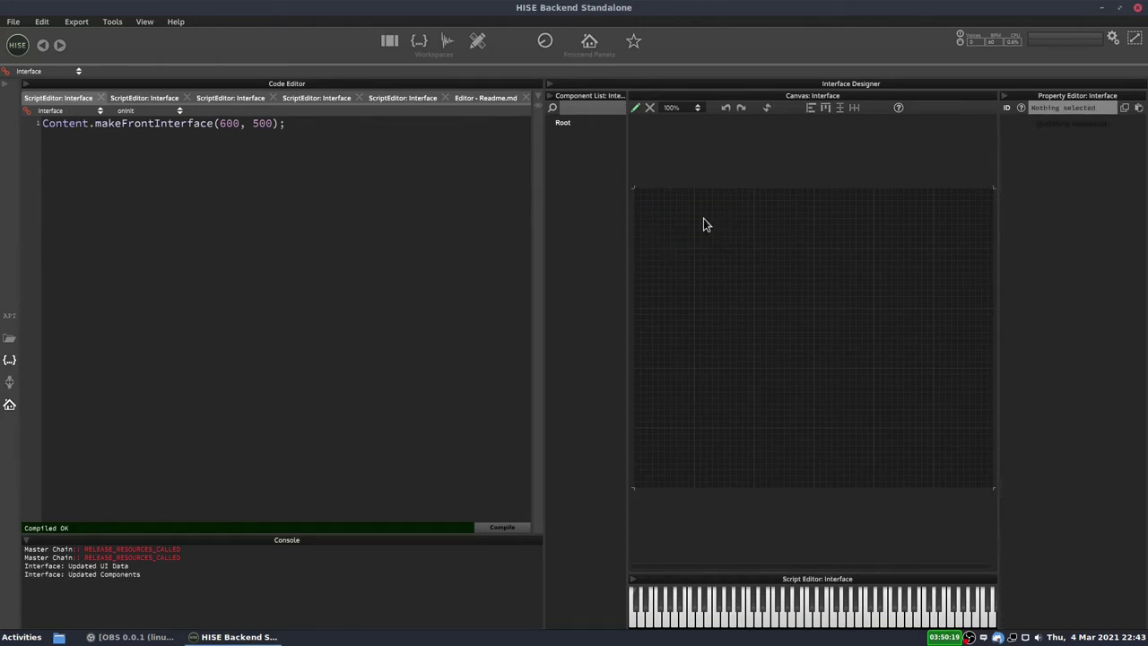
{"action": "right_click", "coordinate": [686, 210]}
{"action": "left_click", "coordinate": [638, 237]}
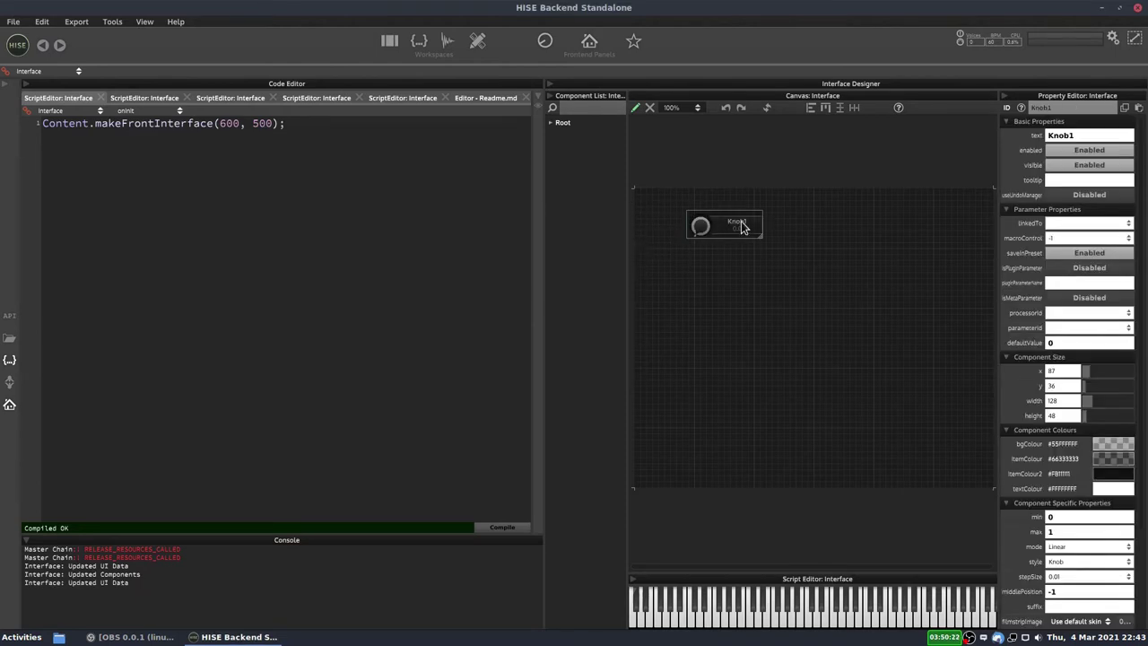
{"action": "left_click", "coordinate": [551, 124]}
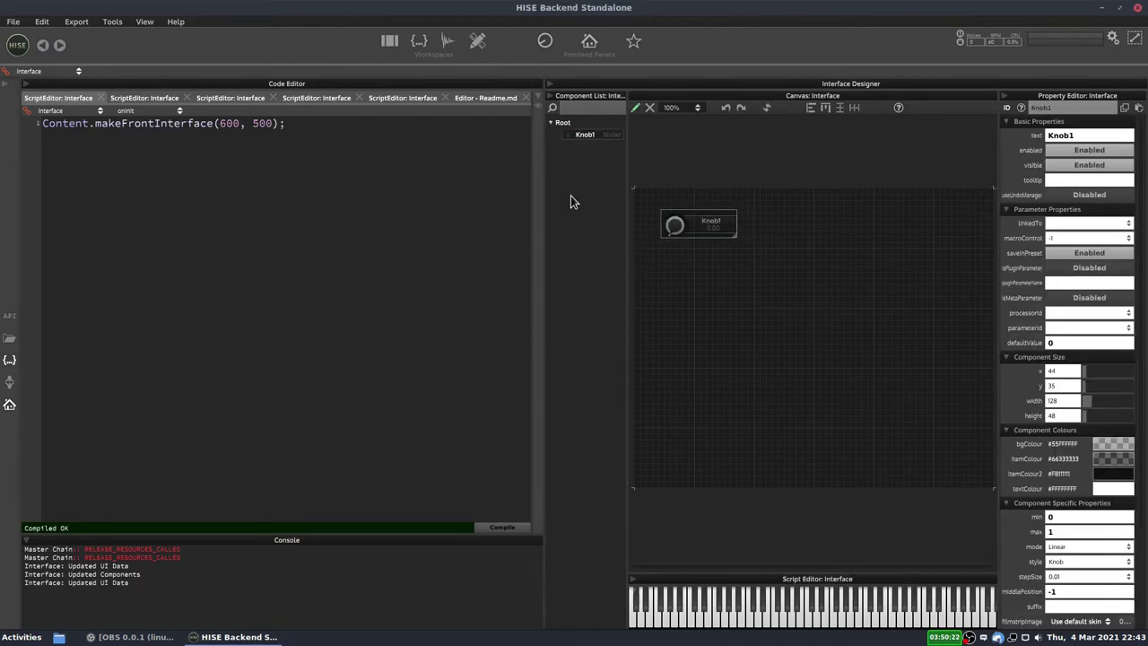
Test Simple Gain0's Gain knob in the main module tree, turning it down and back up.
{"action": "left_click", "coordinate": [389, 42]}
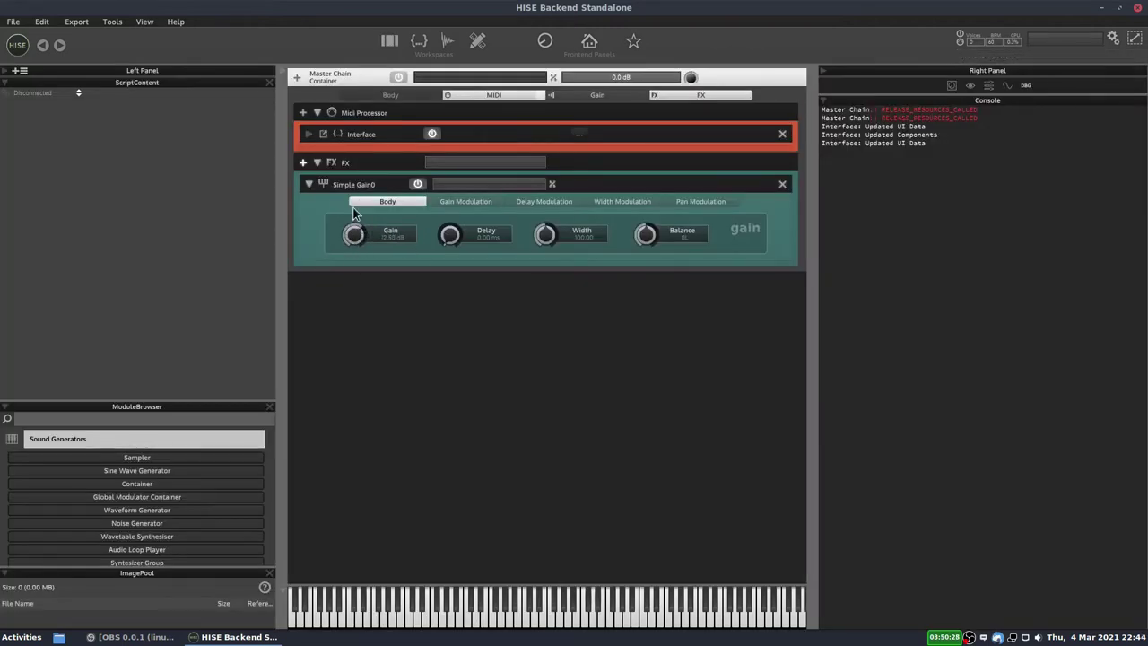
{"action": "left_click_drag", "start_coordinate": [354, 232], "coordinate": [357, 249]}
{"action": "left_click_drag", "start_coordinate": [352, 242], "coordinate": [352, 268]}
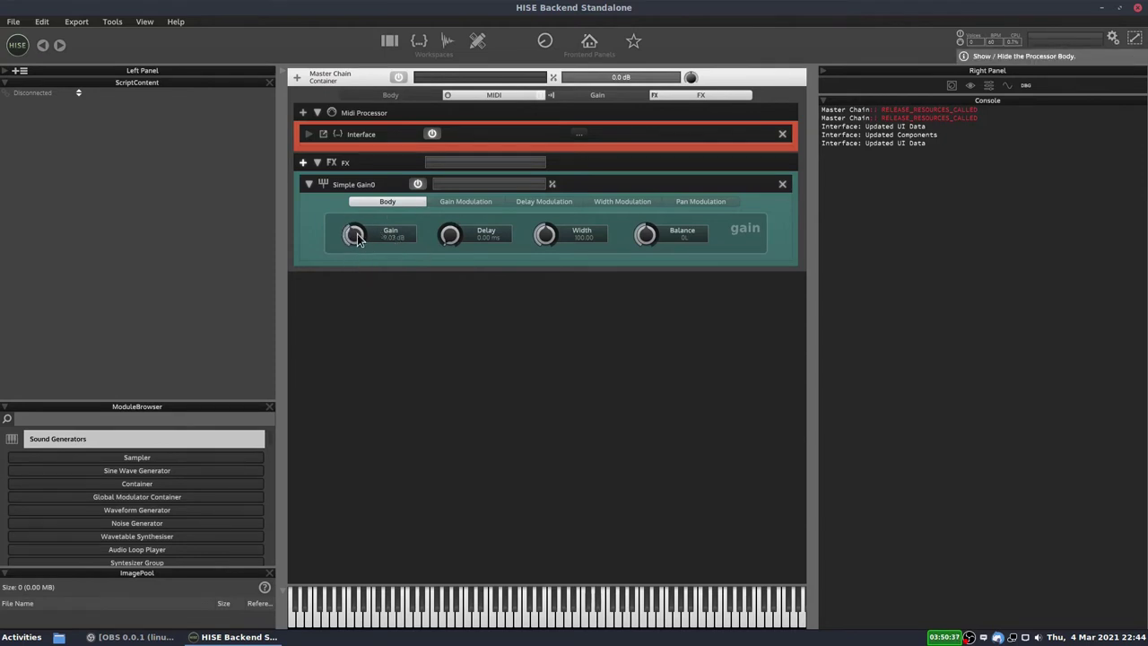
{"action": "left_click_drag", "start_coordinate": [359, 239], "coordinate": [357, 226]}
Preview the Interface in the left panel, turn Knob1 up, and reset Simple Gain0's Gain near 0 dB.
{"action": "left_click", "coordinate": [27, 95]}
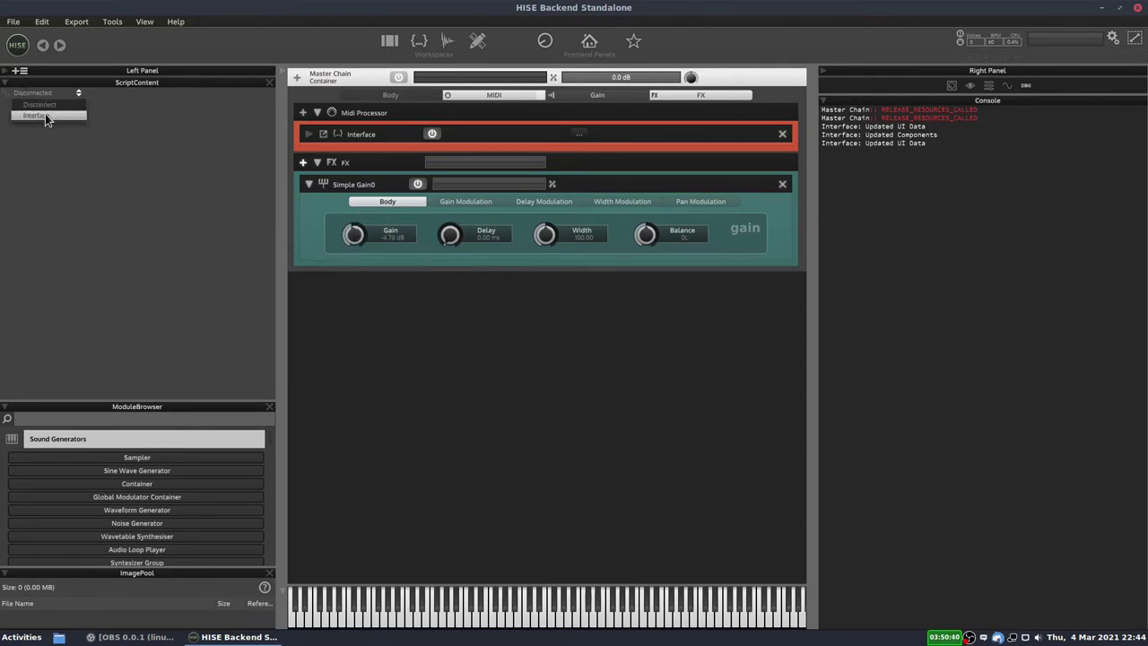
{"action": "left_click", "coordinate": [45, 113]}
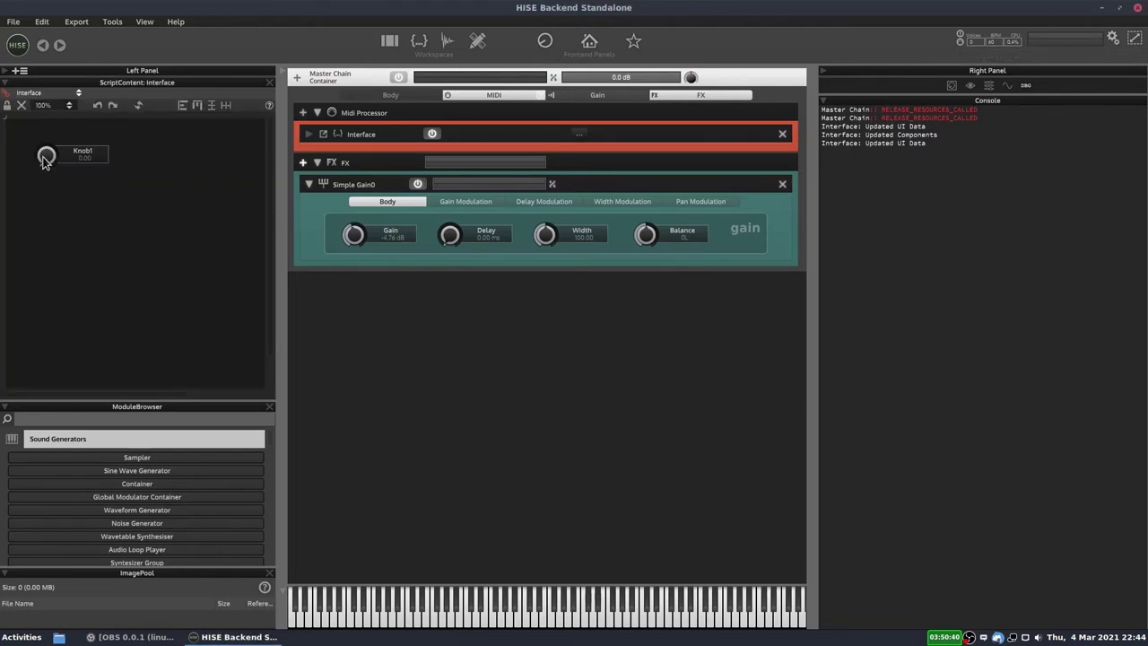
{"action": "left_click_drag", "start_coordinate": [46, 159], "coordinate": [52, 7]}
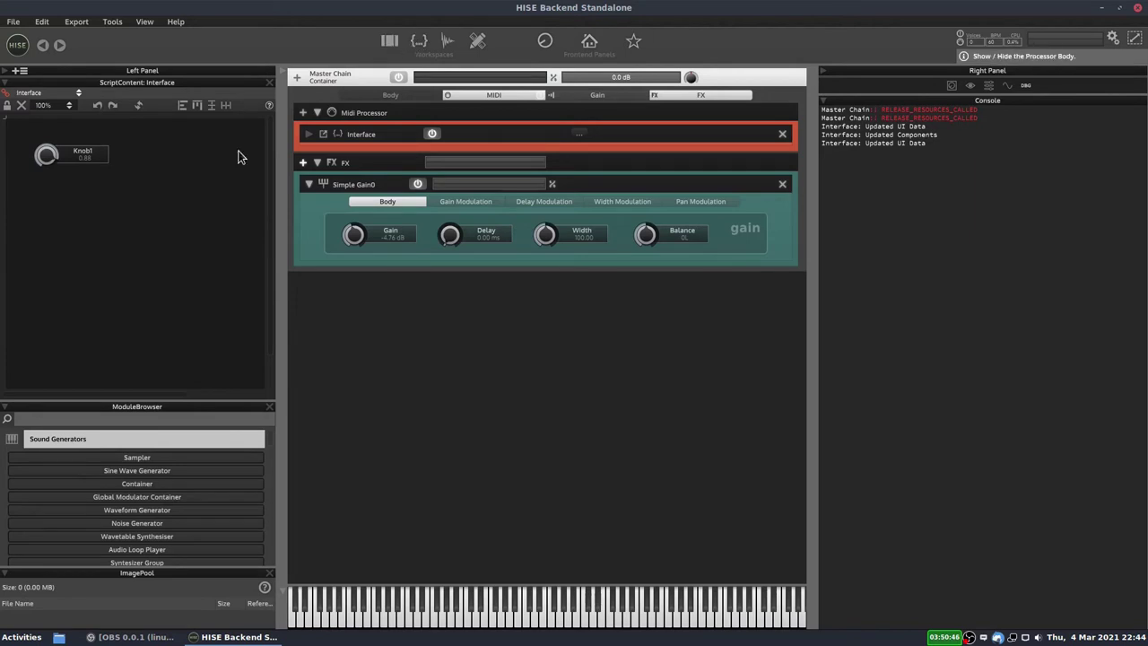
{"action": "left_click_drag", "start_coordinate": [355, 244], "coordinate": [355, 319]}
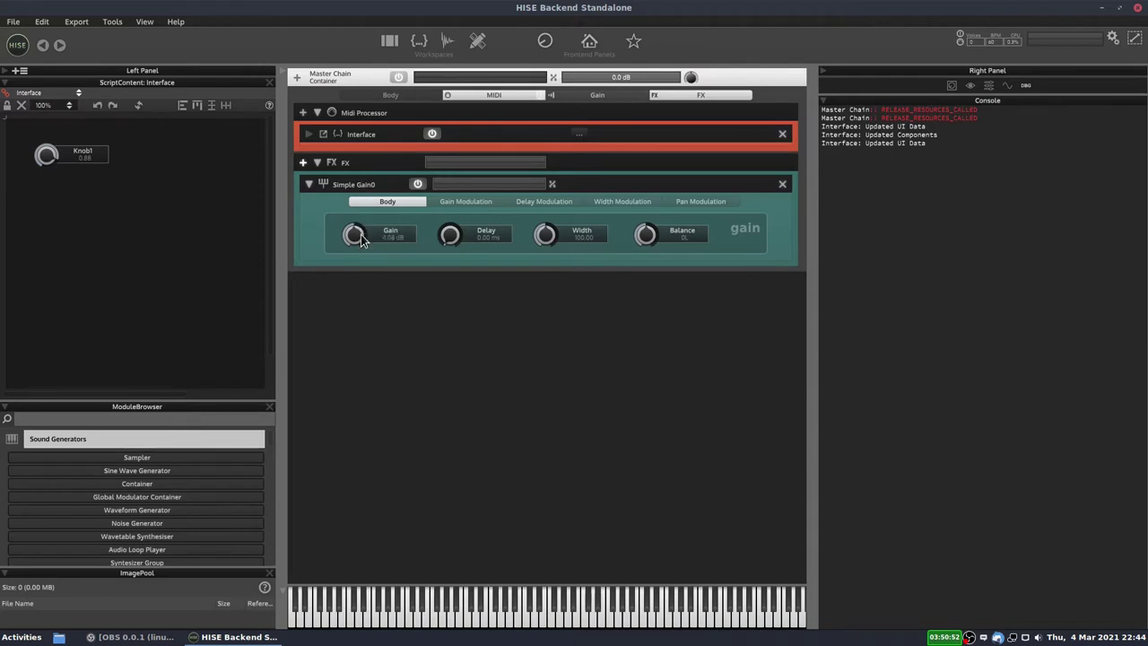
{"action": "left_click_drag", "start_coordinate": [360, 235], "coordinate": [362, 240]}
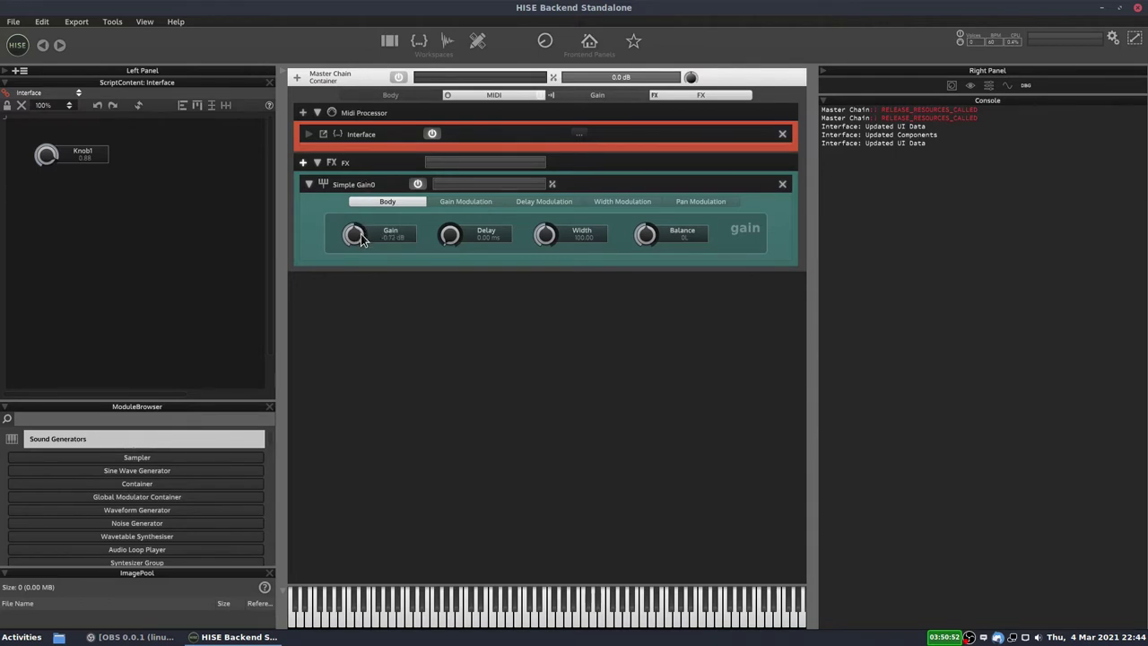
Set Knob1's mode to Decibel in the scripting workspace's Property Editor.
{"action": "left_click", "coordinate": [419, 40]}
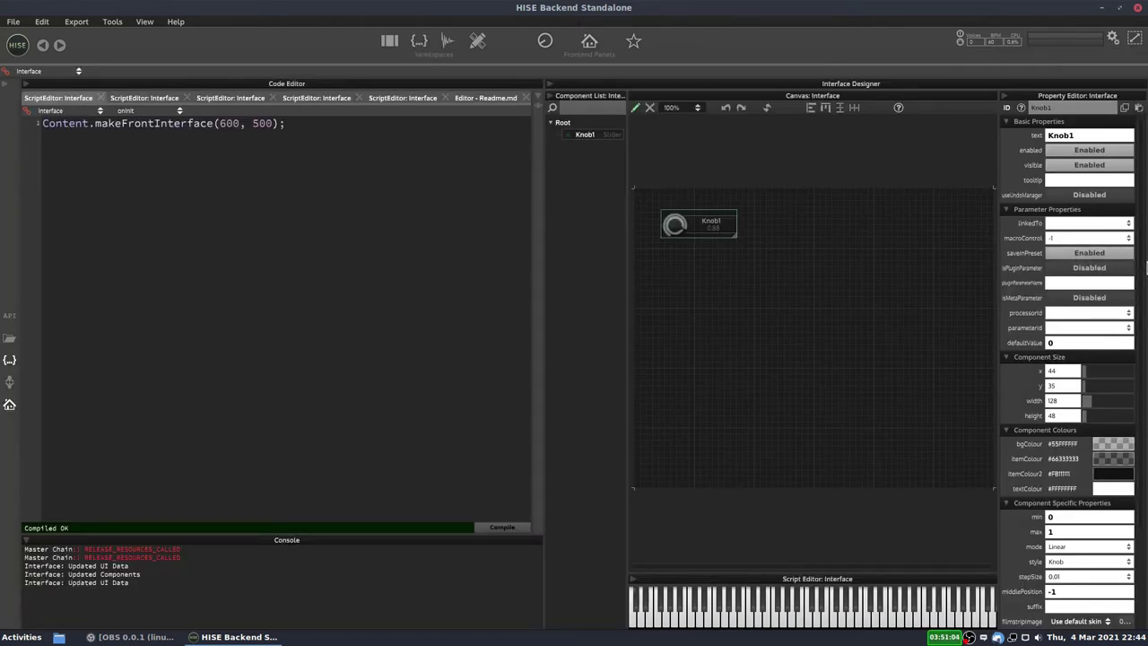
{"action": "scroll", "coordinate": [1143, 269], "scroll_direction": "down", "scroll_amount": 1}
{"action": "scroll", "coordinate": [1147, 319], "scroll_direction": "down", "scroll_amount": 2}
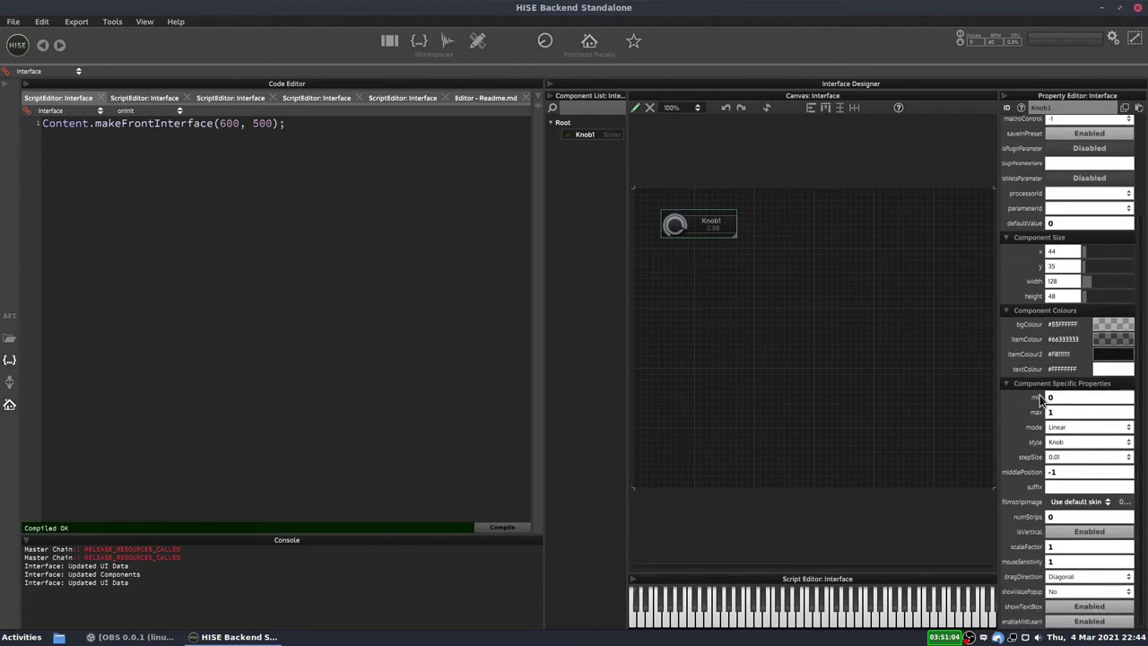
{"action": "left_click", "coordinate": [1048, 399]}
{"action": "left_click", "coordinate": [1067, 413]}
{"action": "left_click", "coordinate": [1064, 429]}
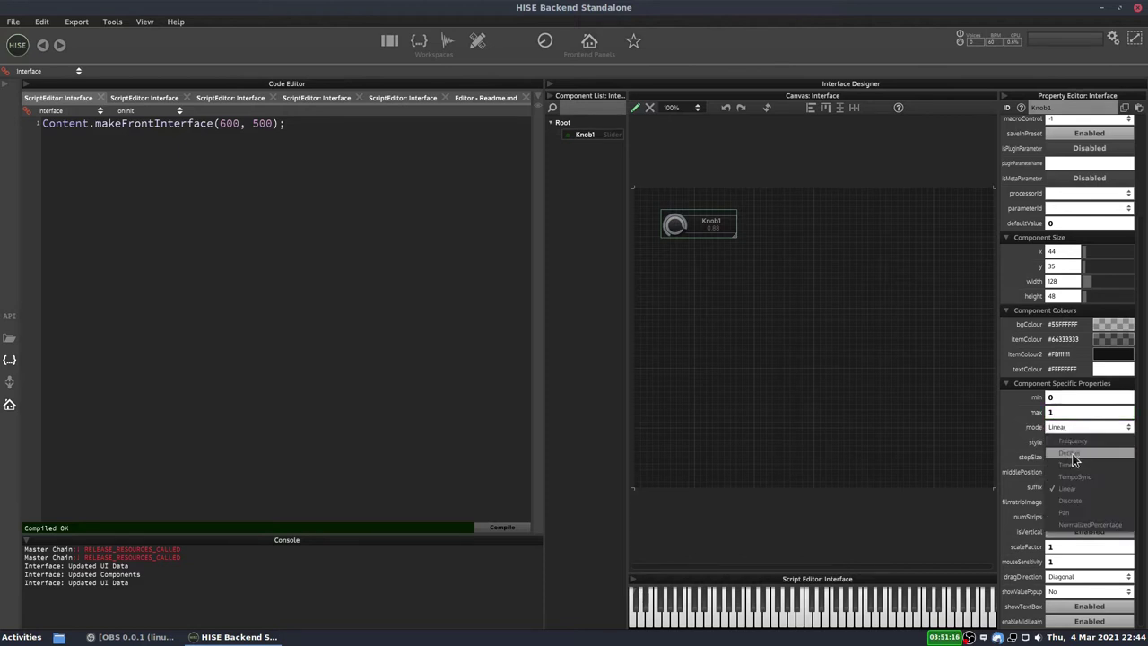
{"action": "left_click", "coordinate": [1073, 459]}
Check the 0 dB maximum, -18 middle position and dB suffix, then compile the interface.
{"action": "left_click", "coordinate": [1056, 412]}
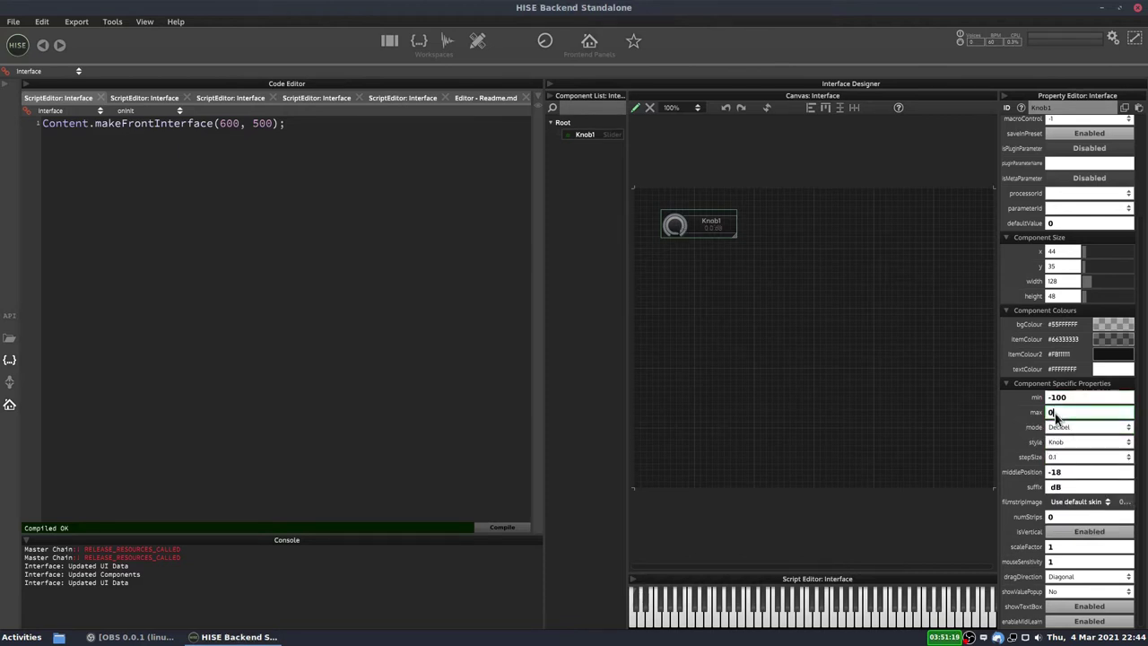
{"action": "left_click", "coordinate": [1066, 472]}
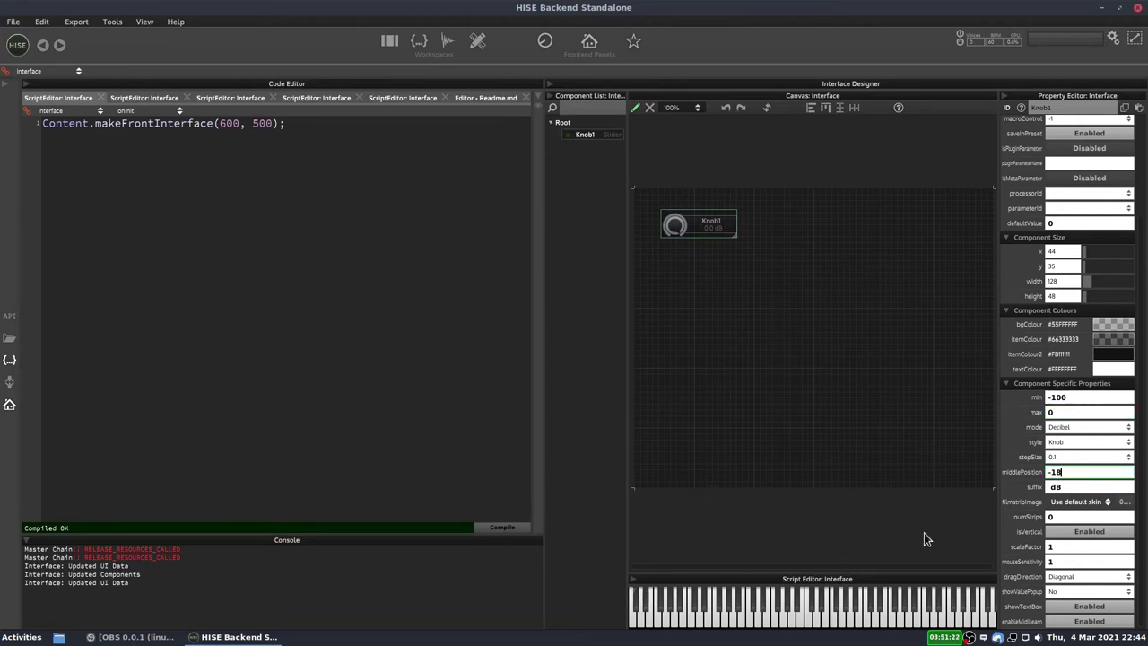
{"action": "left_click", "coordinate": [1072, 487]}
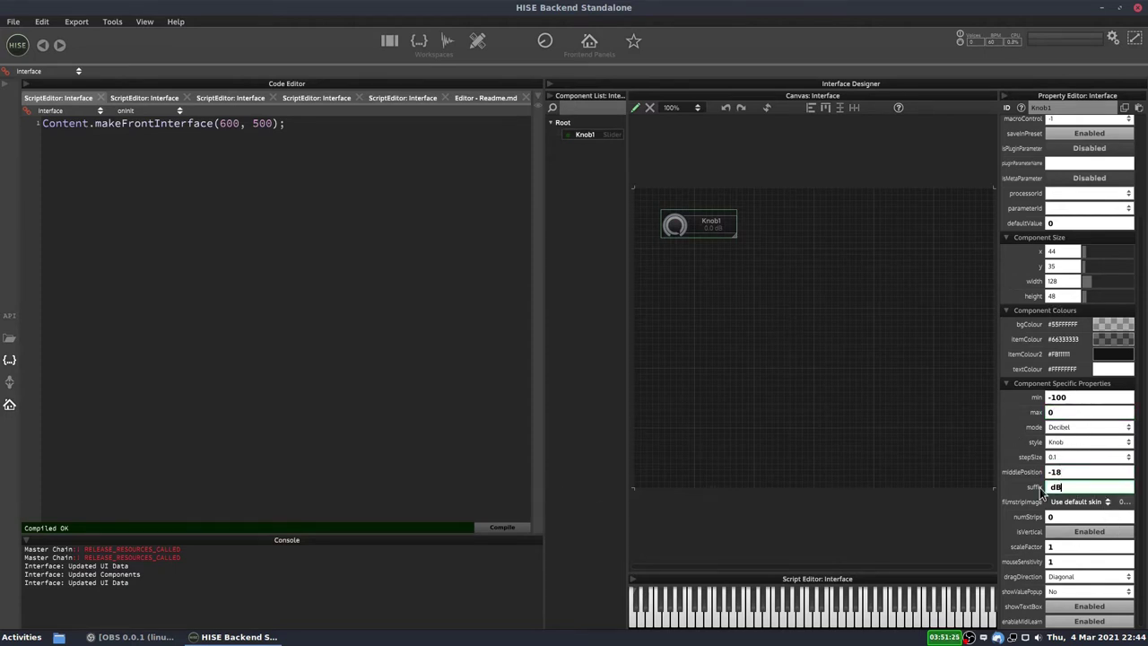
{"action": "left_click", "coordinate": [520, 534]}
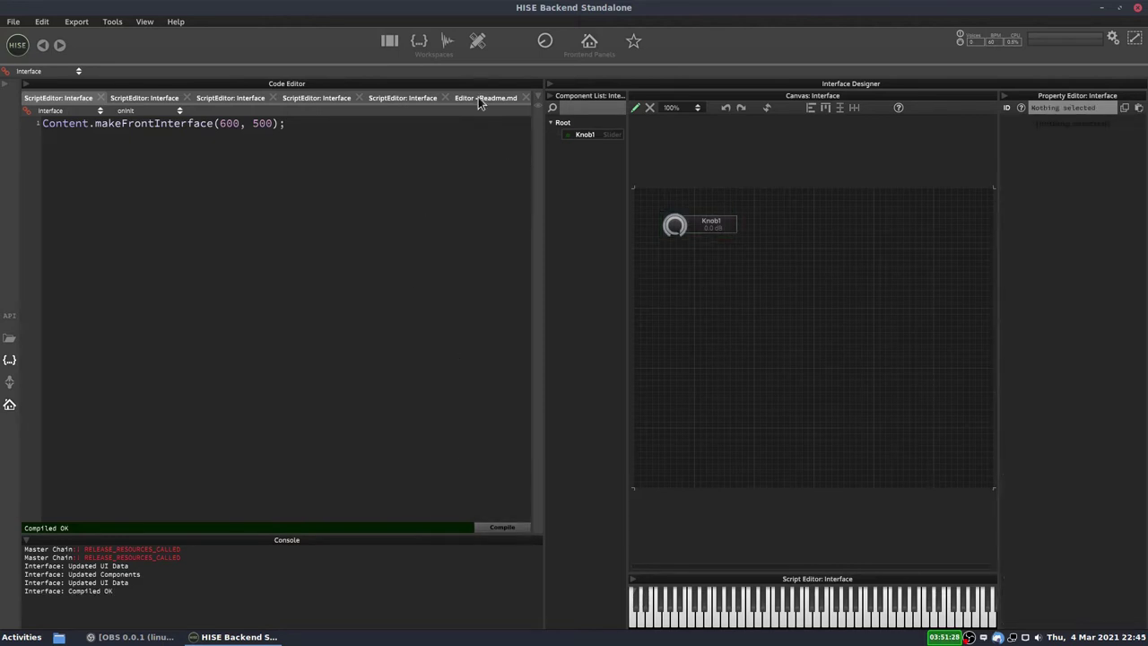
{"action": "left_click", "coordinate": [391, 43]}
{"action": "left_click_drag", "start_coordinate": [47, 156], "coordinate": [43, 221]}
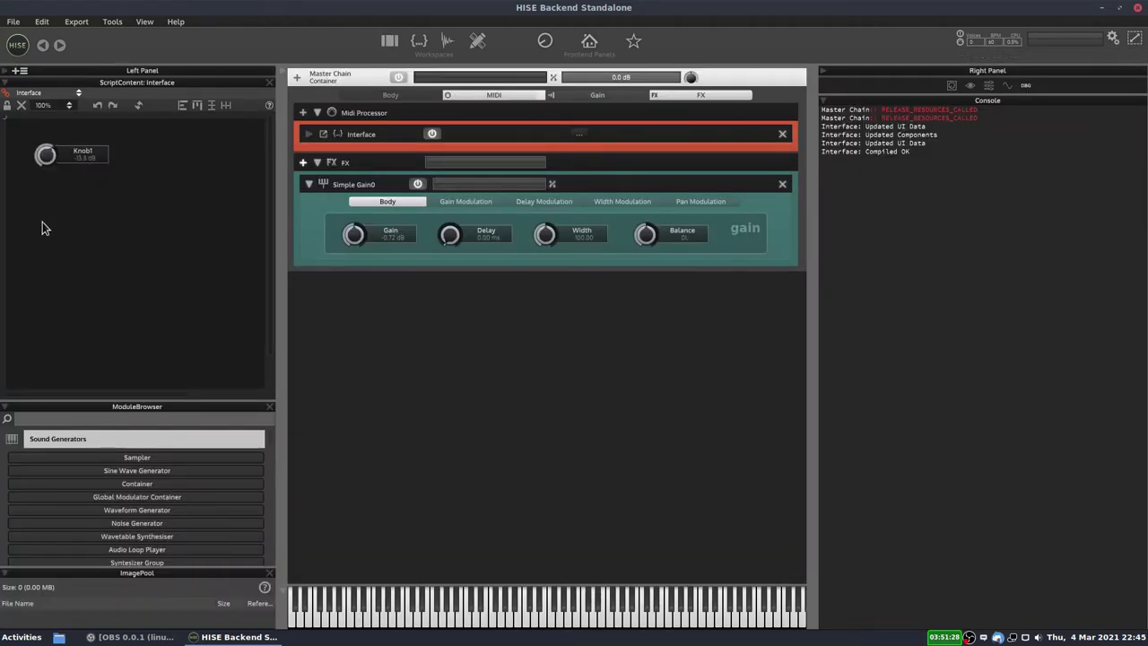
{"action": "double_click", "coordinate": [42, 154]}
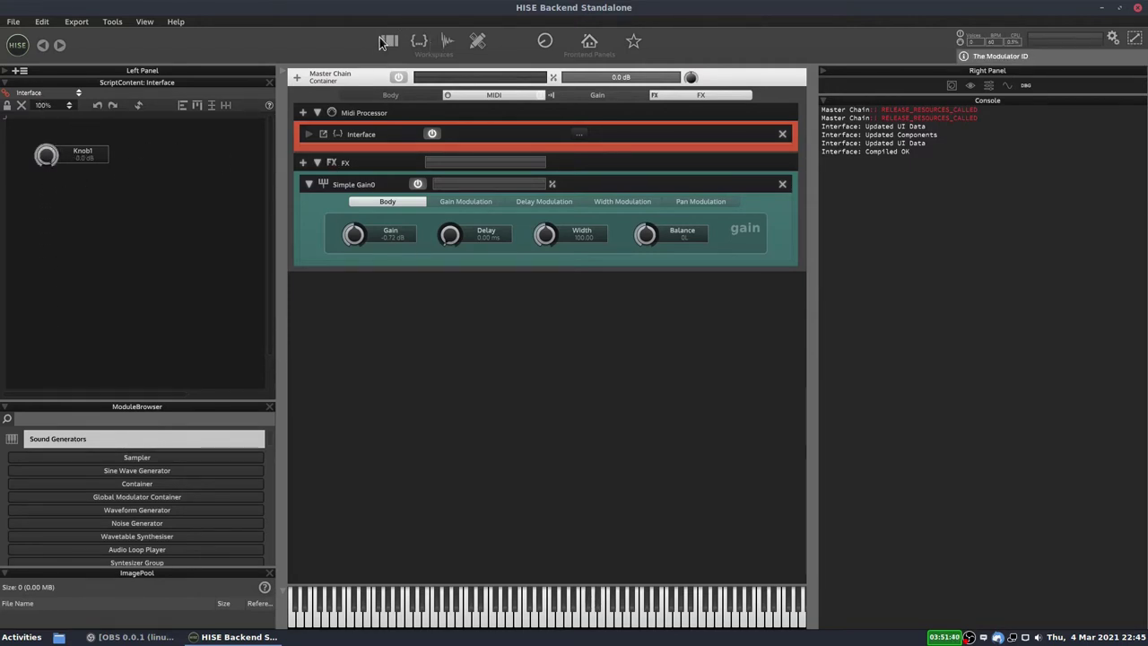
{"action": "left_click", "coordinate": [420, 41]}
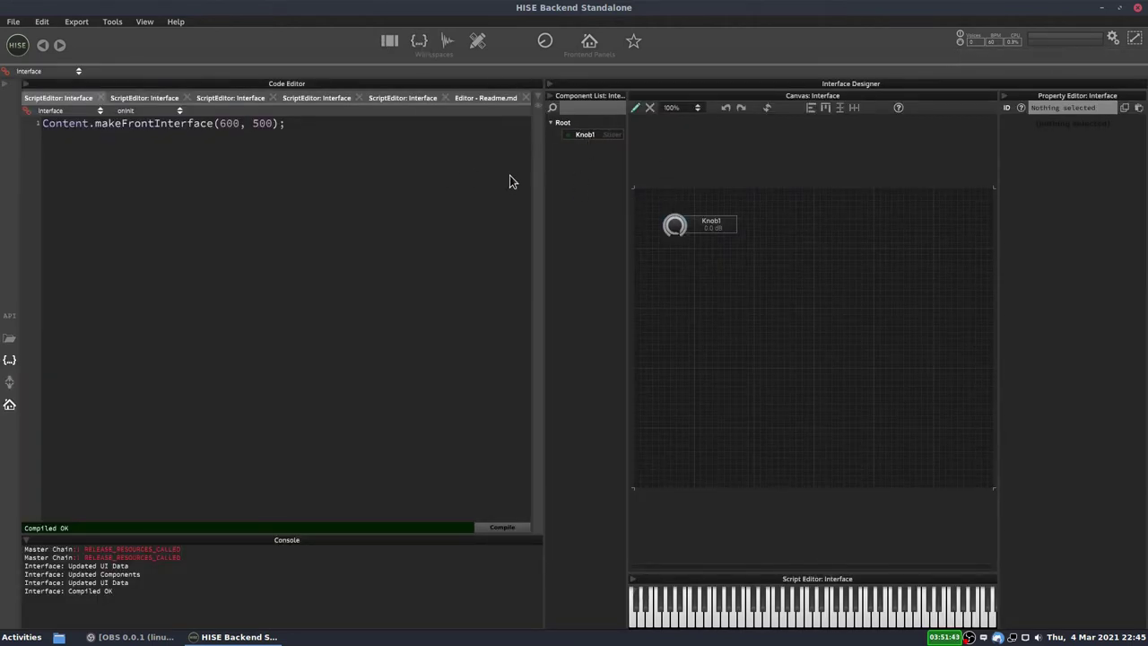
Set Knob1's processorId to Simple Gain0 and parameterId to Gain, then compile.
{"action": "left_click", "coordinate": [721, 229]}
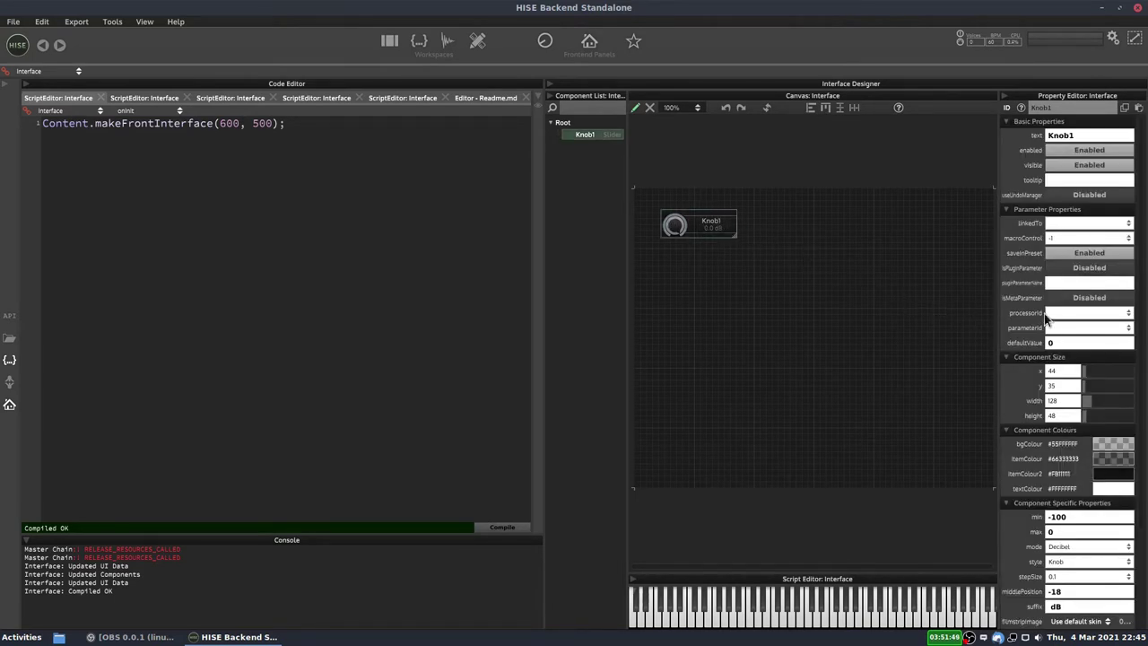
{"action": "left_click", "coordinate": [1082, 314]}
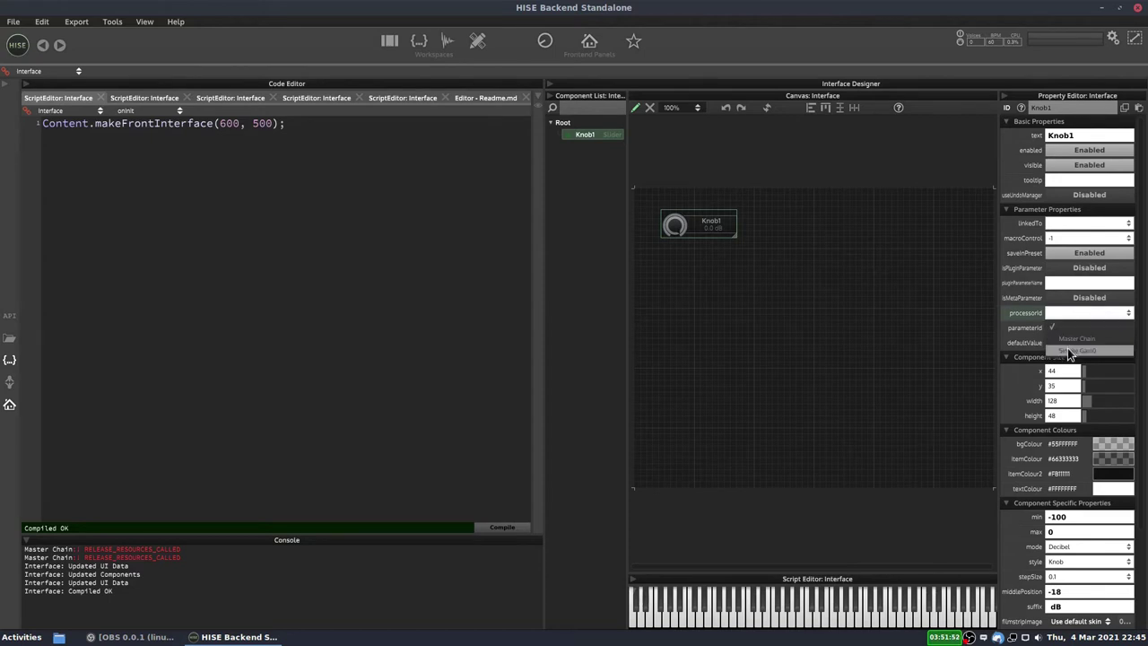
{"action": "left_click", "coordinate": [1080, 352]}
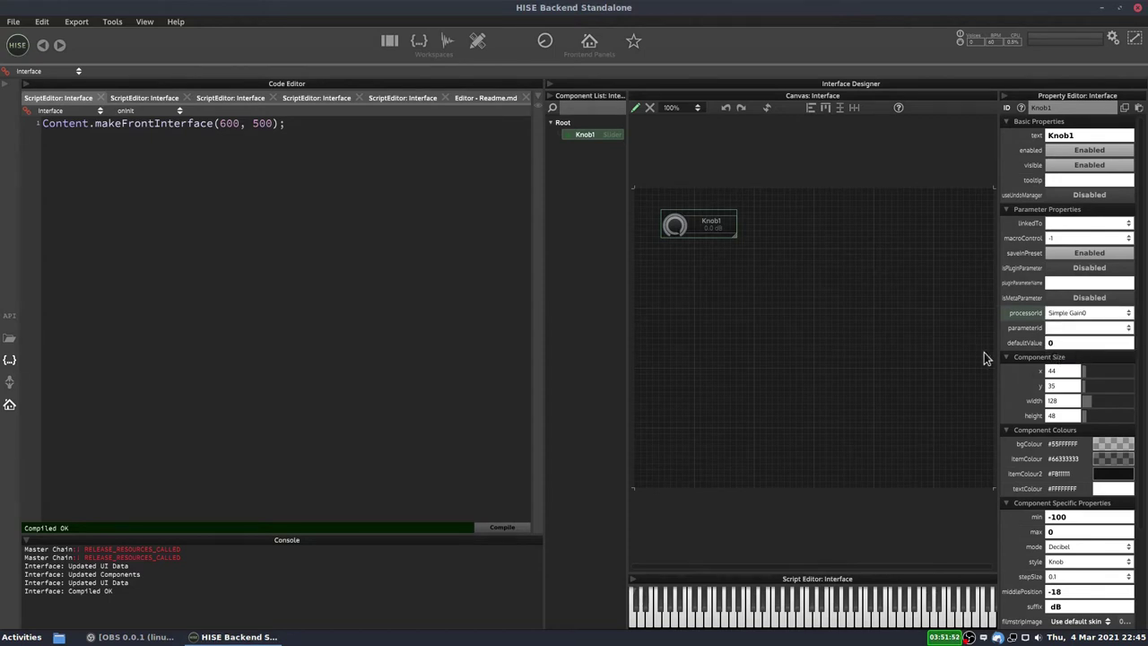
{"action": "left_click", "coordinate": [1067, 329]}
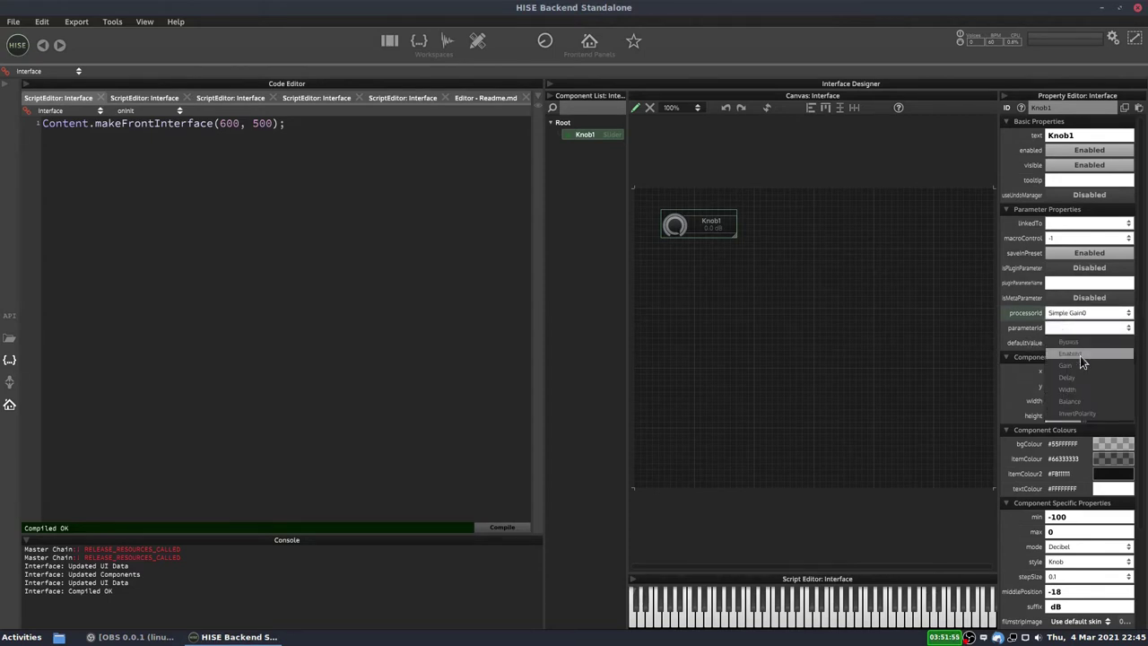
{"action": "left_click", "coordinate": [1080, 355]}
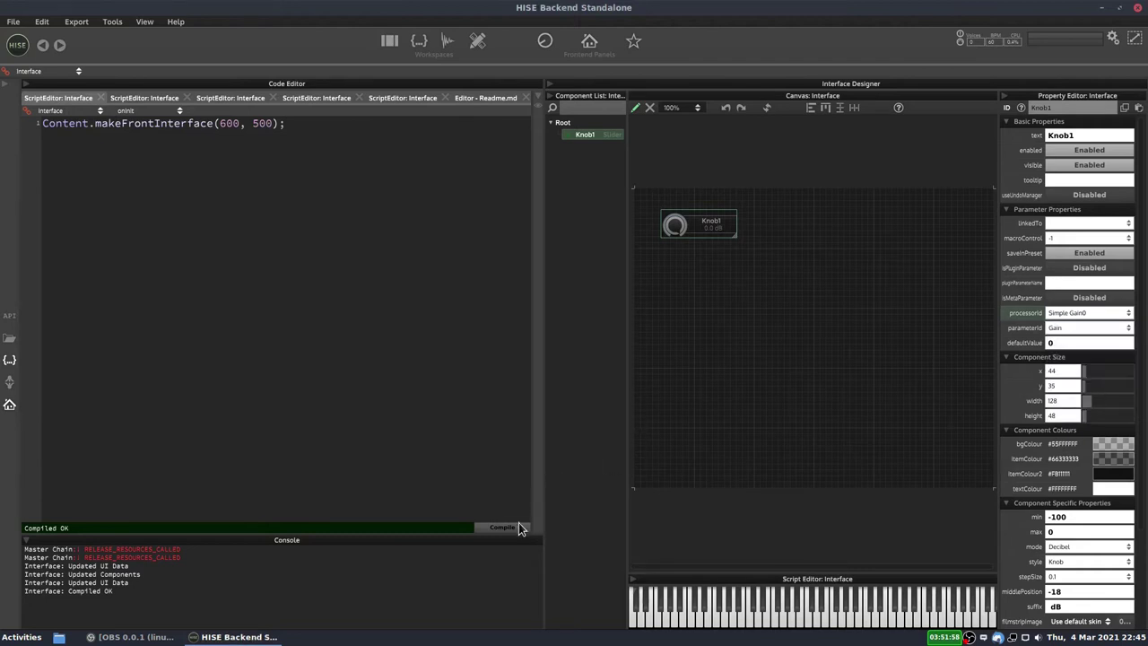
{"action": "left_click", "coordinate": [504, 528]}
In the main module tree, turn Knob1 and Simple Gain0's Gain to confirm they move together.
{"action": "left_click", "coordinate": [390, 41]}
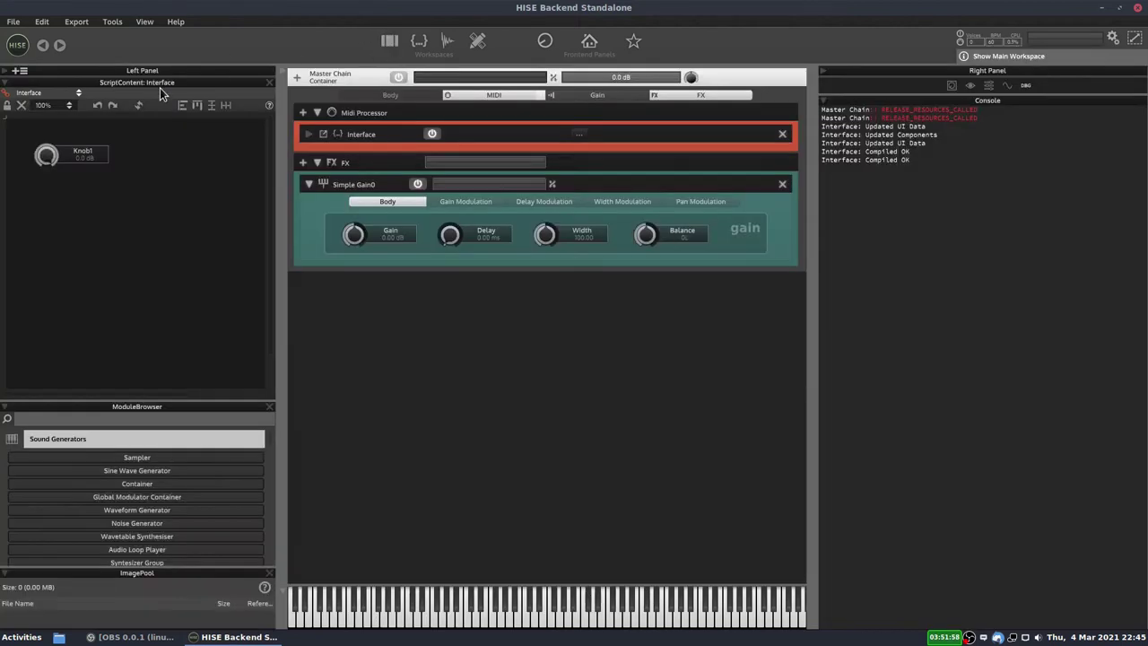
{"action": "mouse_move", "coordinate": [43, 161]}
{"action": "left_mouse_down"}
{"action": "mouse_move", "coordinate": [49, 290]}
{"action": "mouse_move", "coordinate": [47, 126]}
{"action": "mouse_move", "coordinate": [41, 374]}
{"action": "mouse_move", "coordinate": [47, 198]}
{"action": "mouse_move", "coordinate": [65, 351]}
{"action": "mouse_move", "coordinate": [66, 181]}
{"action": "mouse_move", "coordinate": [64, 357]}
{"action": "mouse_move", "coordinate": [52, 155]}
{"action": "mouse_move", "coordinate": [51, 305]}
{"action": "mouse_move", "coordinate": [54, 176]}
{"action": "left_mouse_up"}
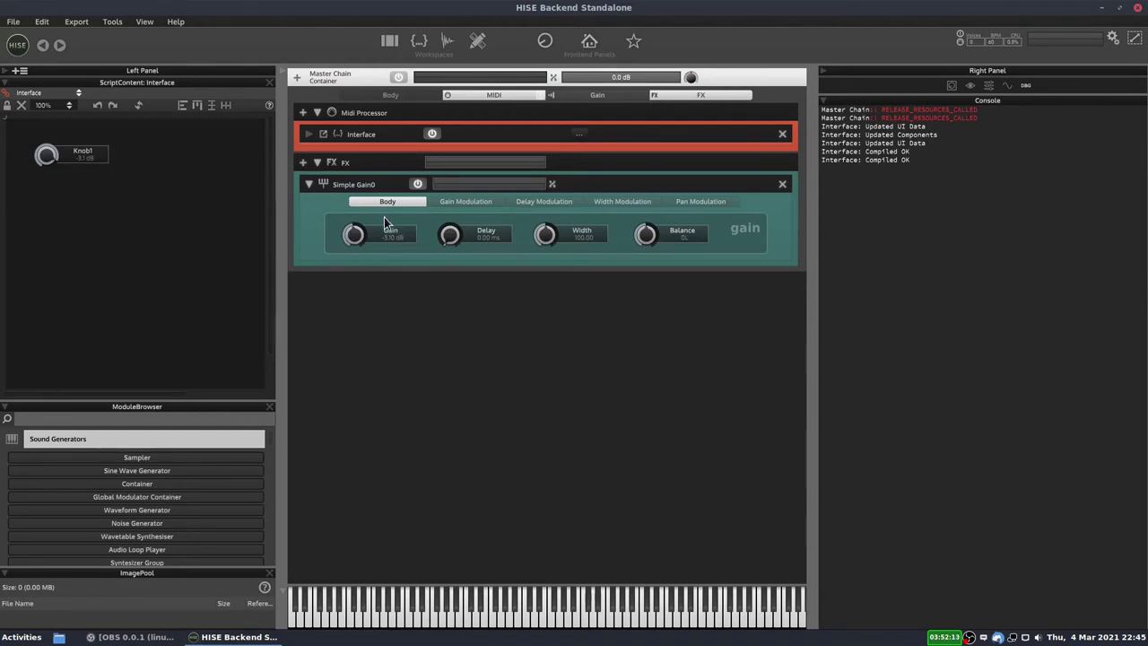
{"action": "left_click_drag", "start_coordinate": [357, 238], "coordinate": [368, 196]}
{"action": "left_click_drag", "start_coordinate": [47, 156], "coordinate": [40, 134]}
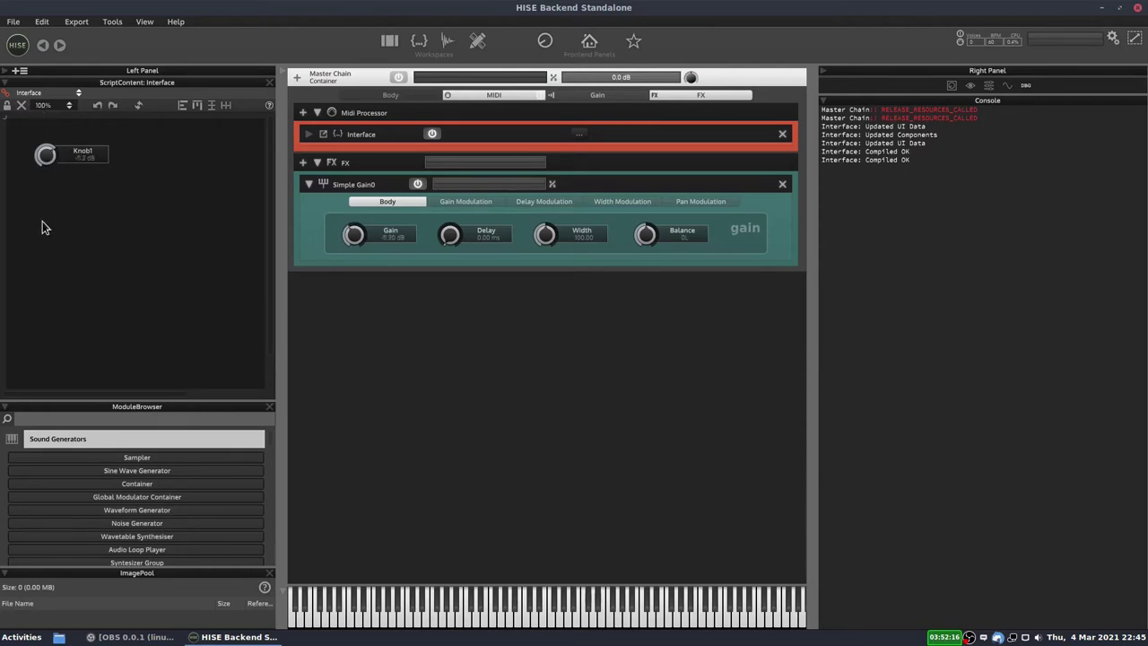